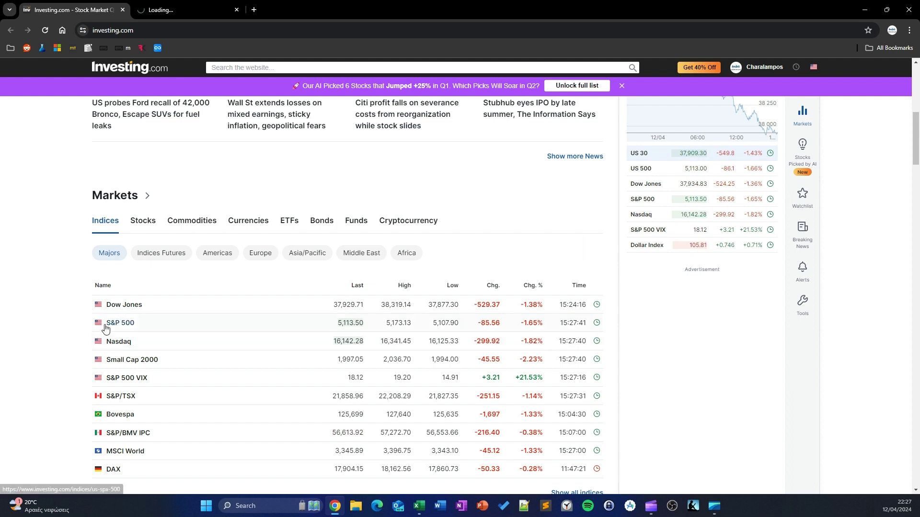
Open the S&P 500 page in a new browser tab and bring up historical data for both Dow Jones and S&P 500
middle_click(120, 322)
left_click(182, 8)
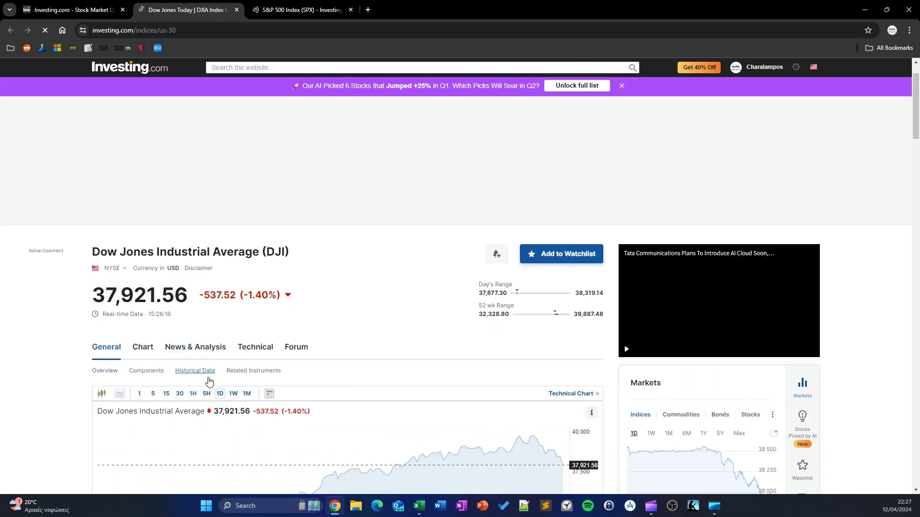
left_click(198, 371)
left_click(296, 8)
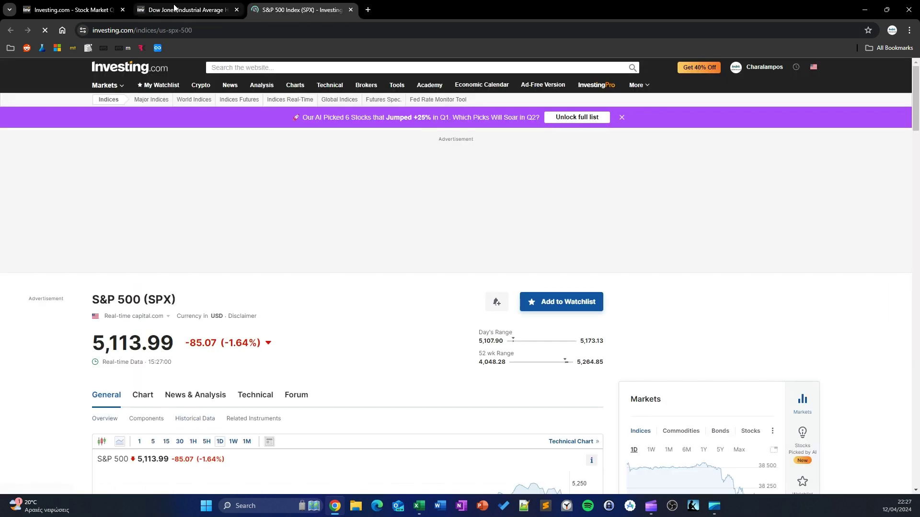
Inspect the Date header of the Dow Jones historical data table in the browser's developer tools
key("ctrl+Page_Up")
scroll(236, 203, "down", 8)
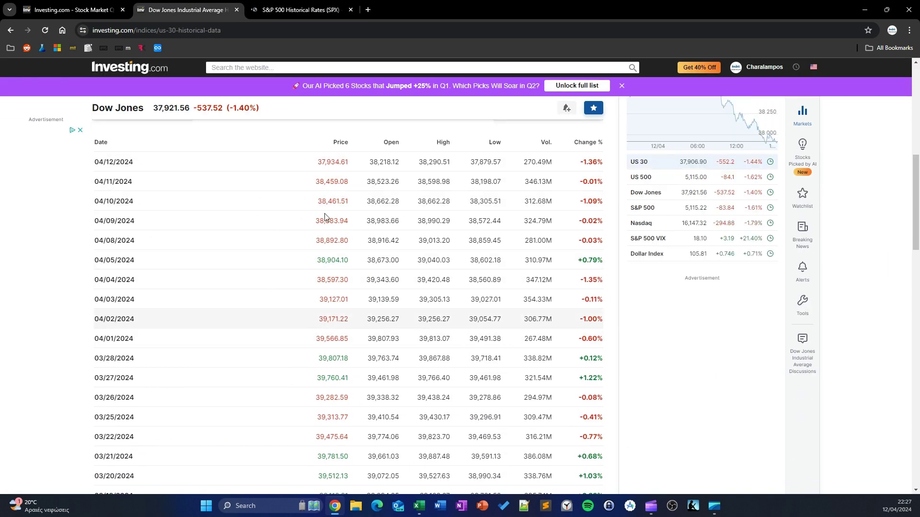
scroll(554, 296, "up", 3)
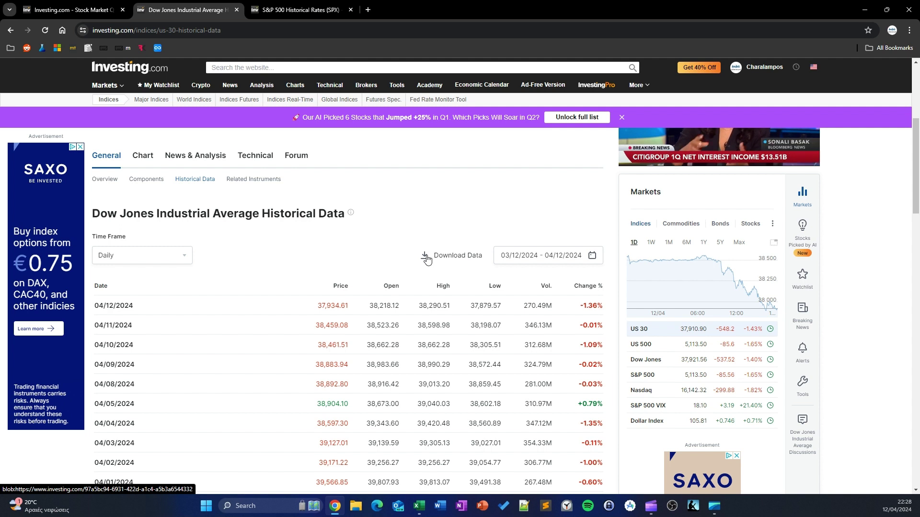
scroll(201, 269, "down", 1)
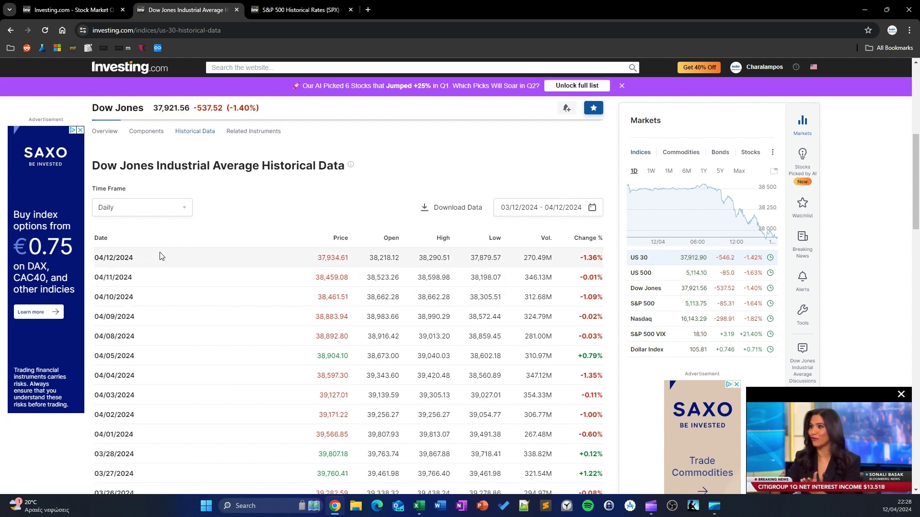
scroll(194, 256, "down", 1)
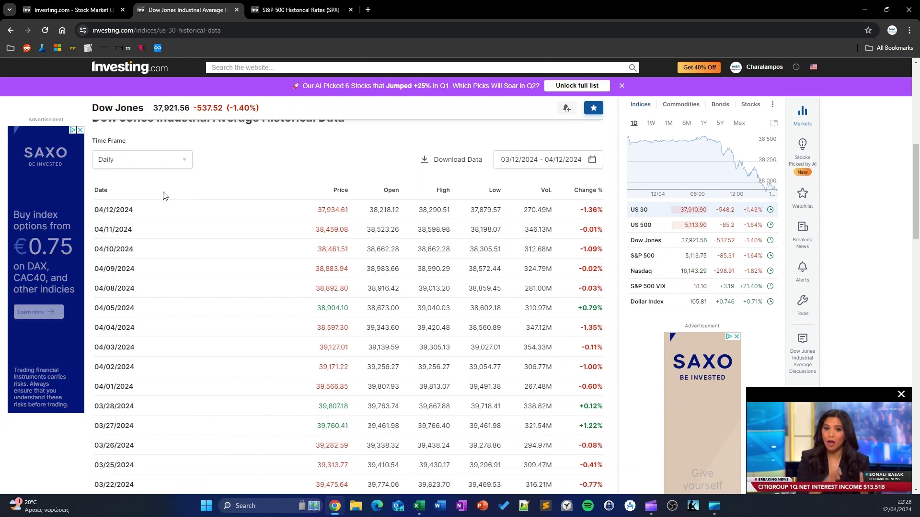
right_click(163, 195)
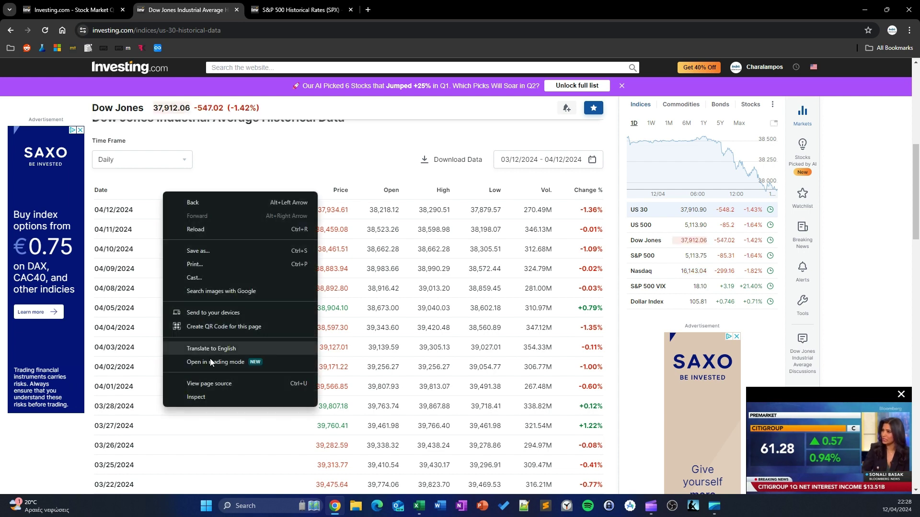
left_click(202, 401)
left_click(469, 22)
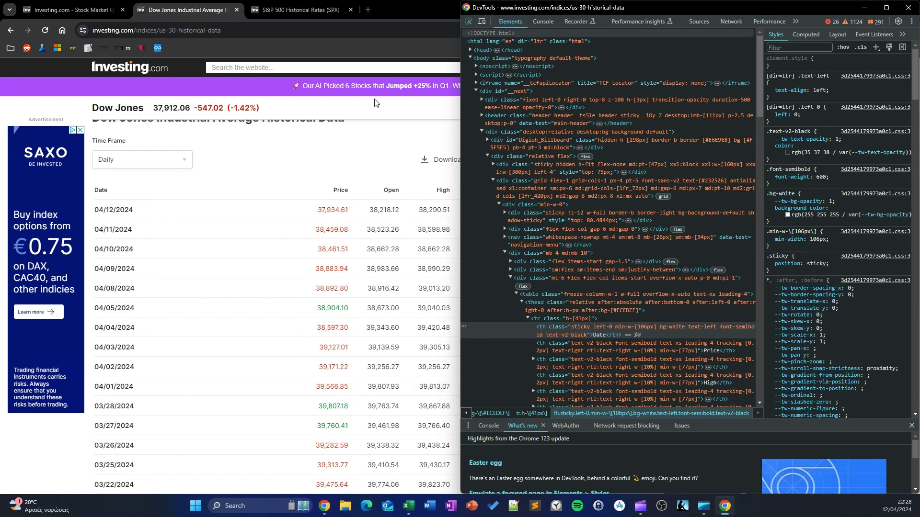
left_click(114, 199)
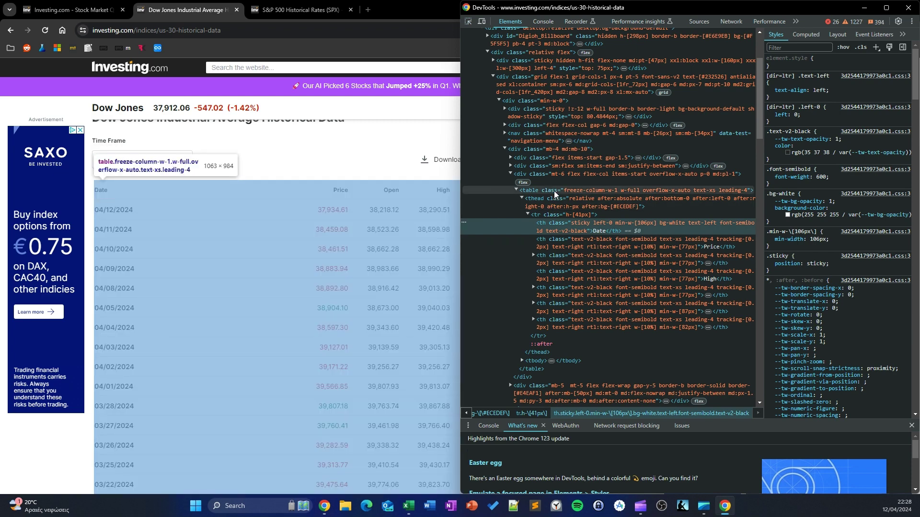
Collapse the table element that holds the Dow Jones historical data and copy the whole element
left_click(554, 194)
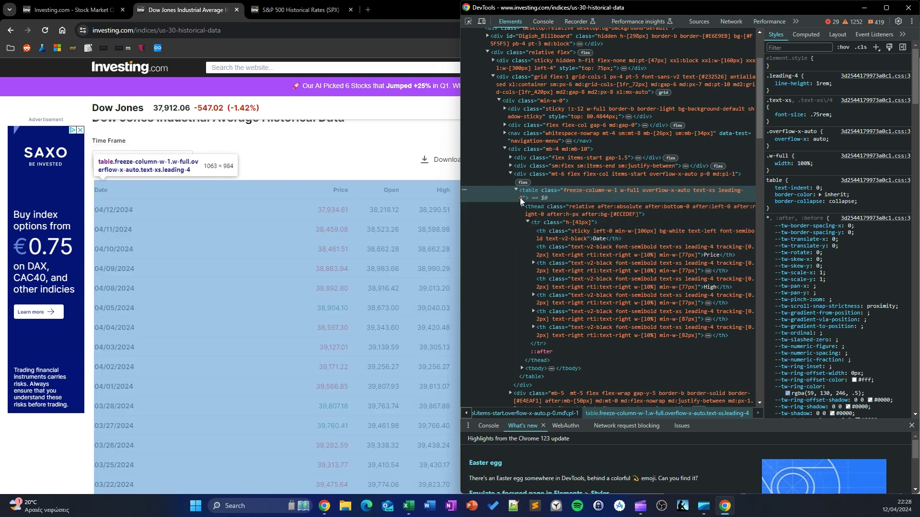
left_click(516, 190)
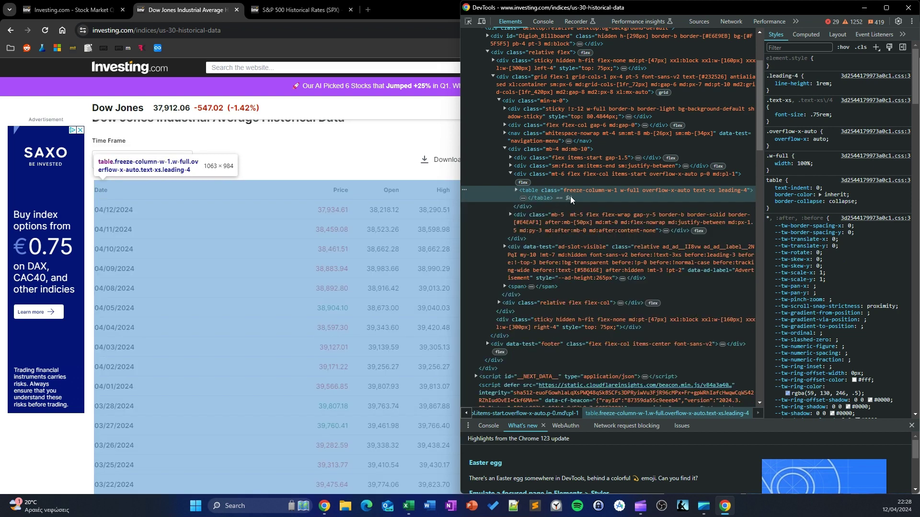
right_click(570, 196)
mouse_move(626, 284)
left_click(729, 283)
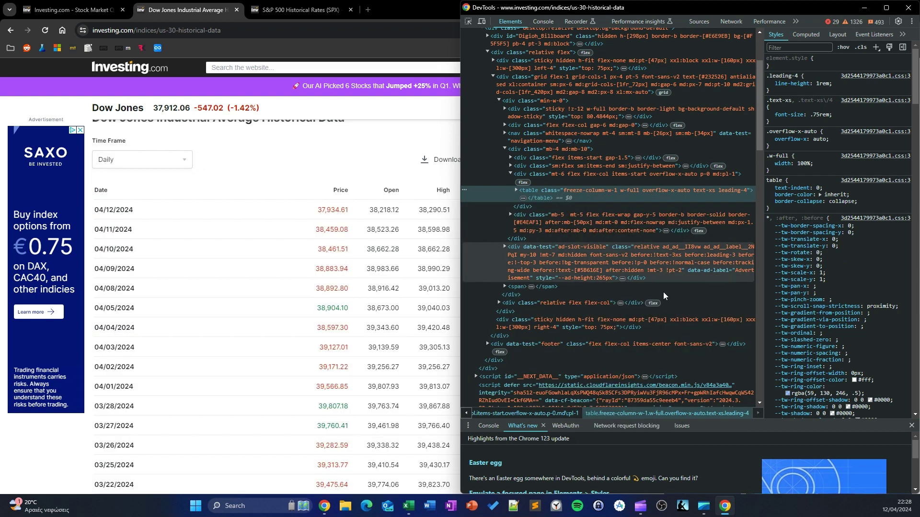
Paste the copied table into the empty Excel worksheet at cell A1 and widen column A to show the full dates
left_click(408, 506)
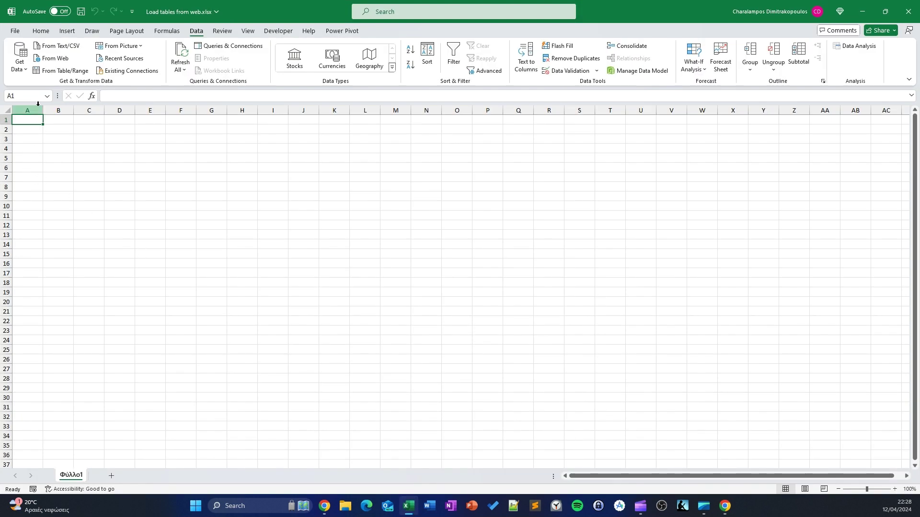
right_click(31, 119)
left_click(54, 183)
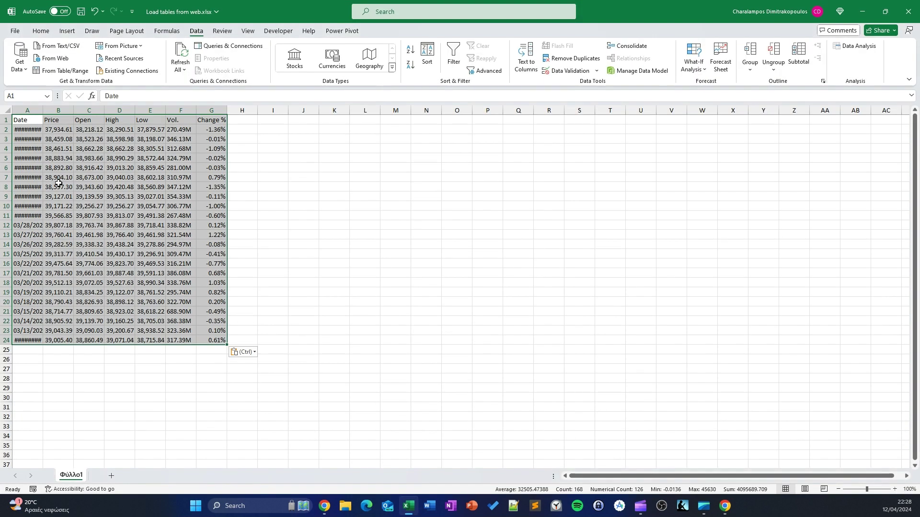
left_click(450, 234)
left_click_drag(42, 112, 48, 112)
left_click(401, 176)
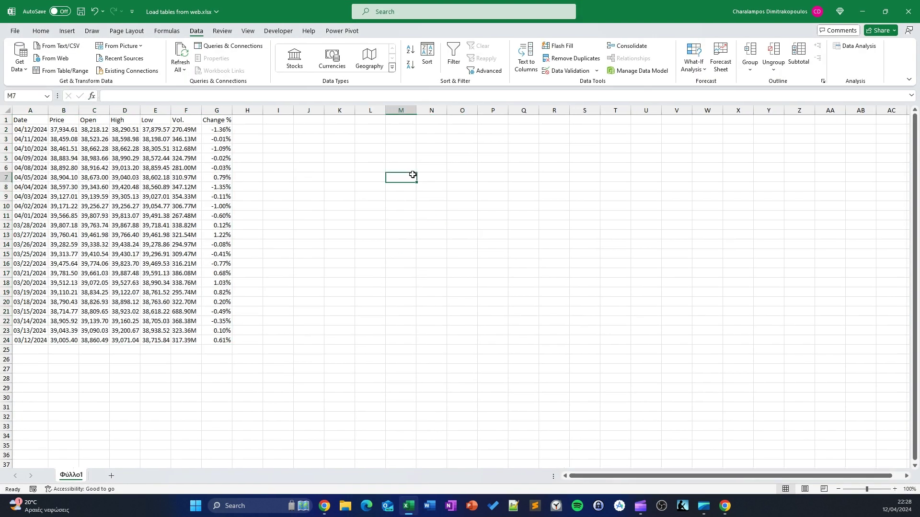
double_click(48, 112)
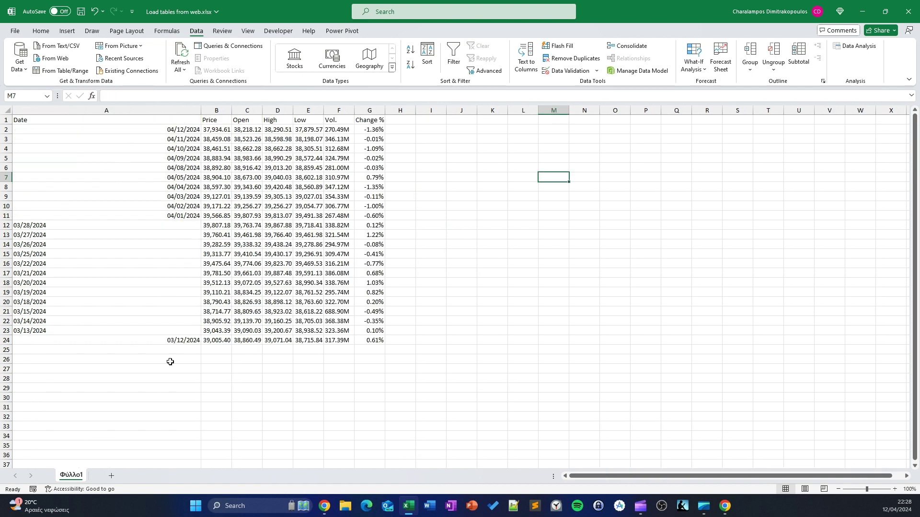
Examine the alignment of the dates in column A and how the number formats interpret the date in A2
left_click_drag(145, 223, 131, 331)
left_click(125, 172)
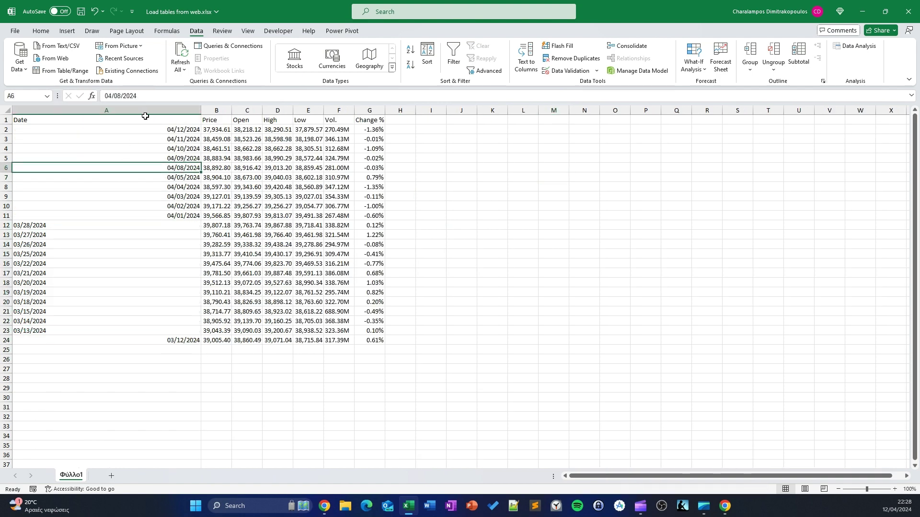
left_click_drag(157, 131, 169, 337)
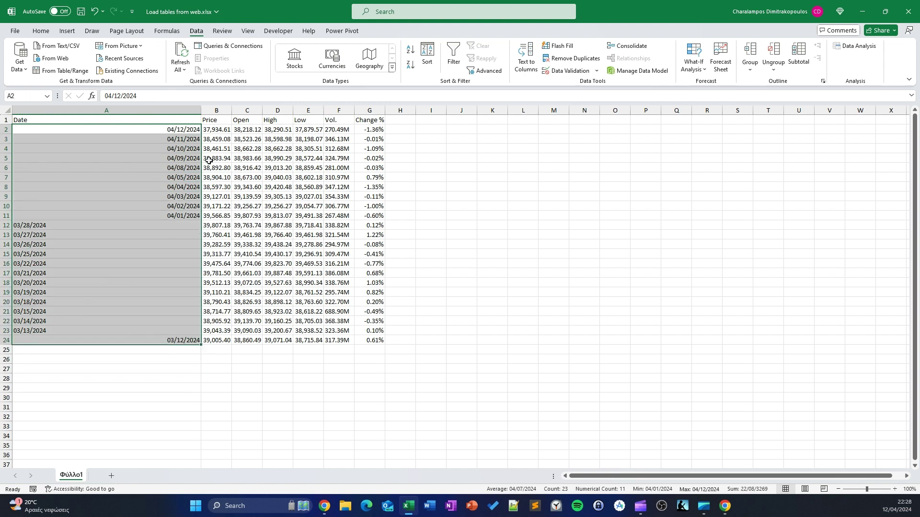
left_click(194, 130)
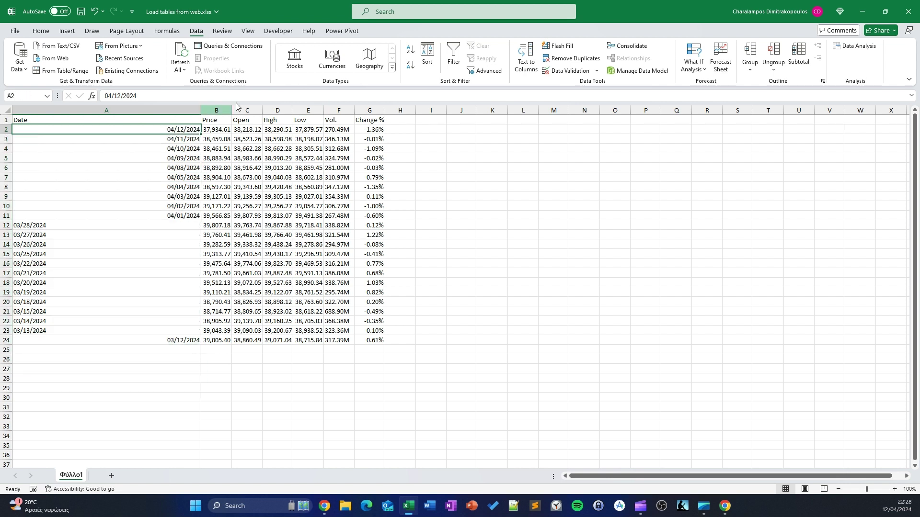
left_click(41, 31)
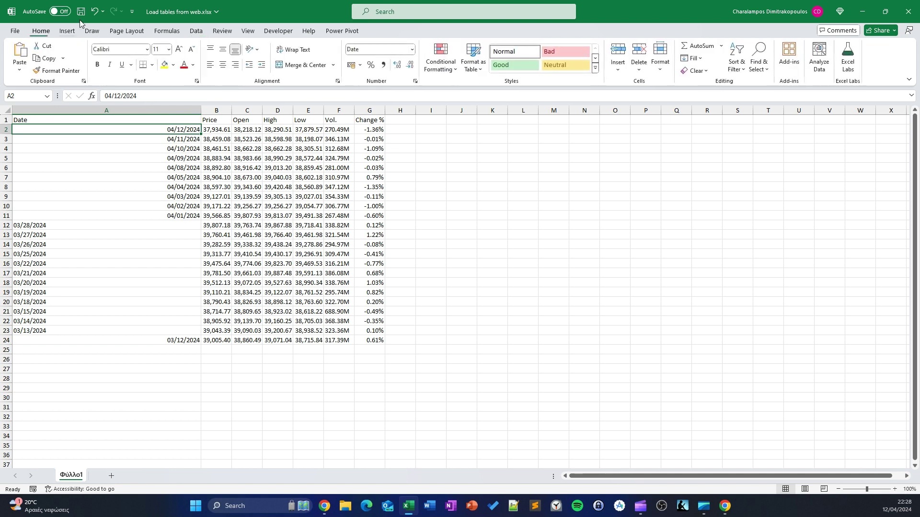
left_click(412, 49)
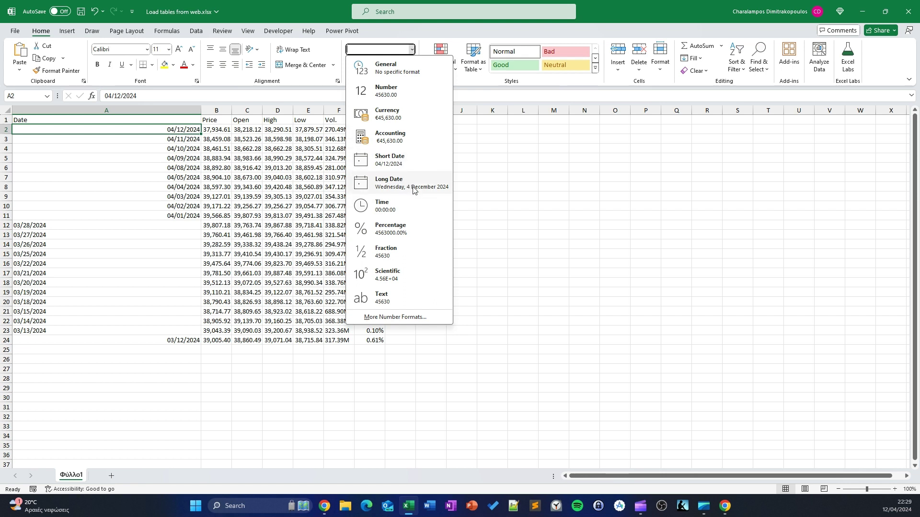
left_click(572, 198)
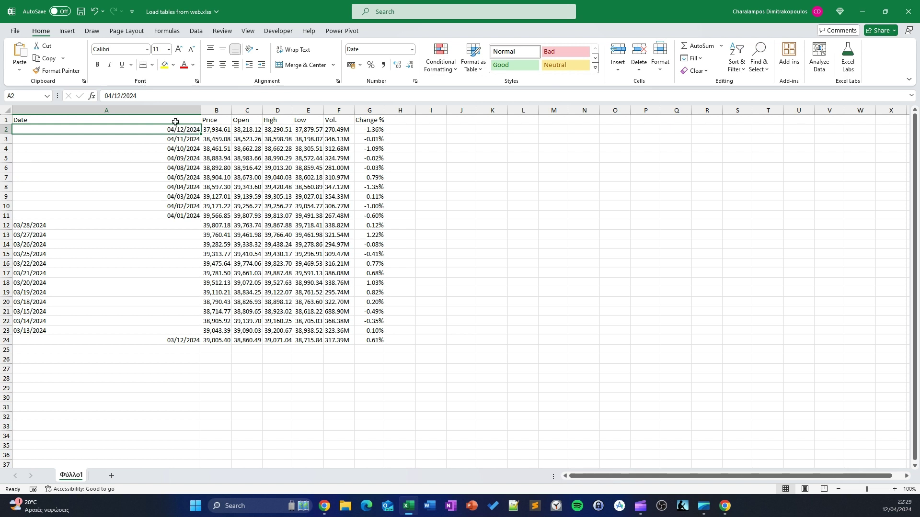
Convert the dates in A2:A24 with Text to Columns, using Delimited data and the Date column format MDY
left_click_drag(178, 131, 191, 339)
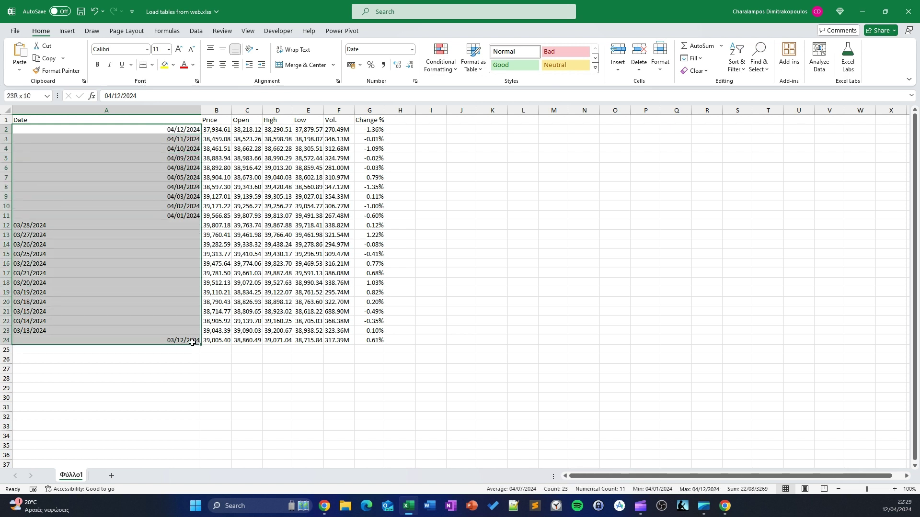
left_click(197, 31)
left_click(526, 55)
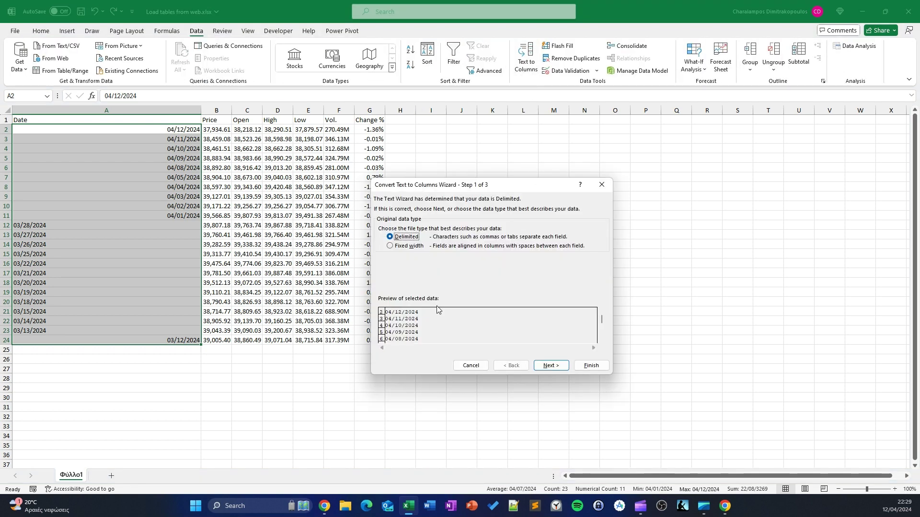
left_click(551, 365)
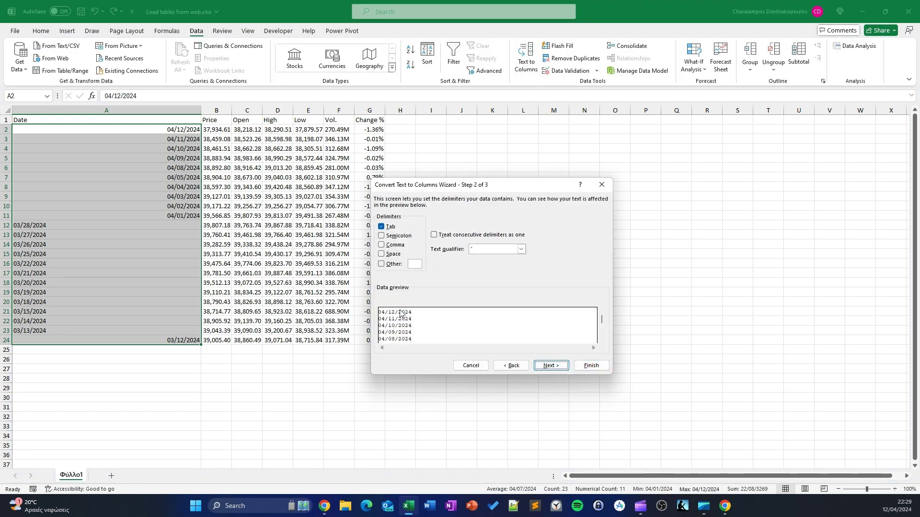
left_click(551, 366)
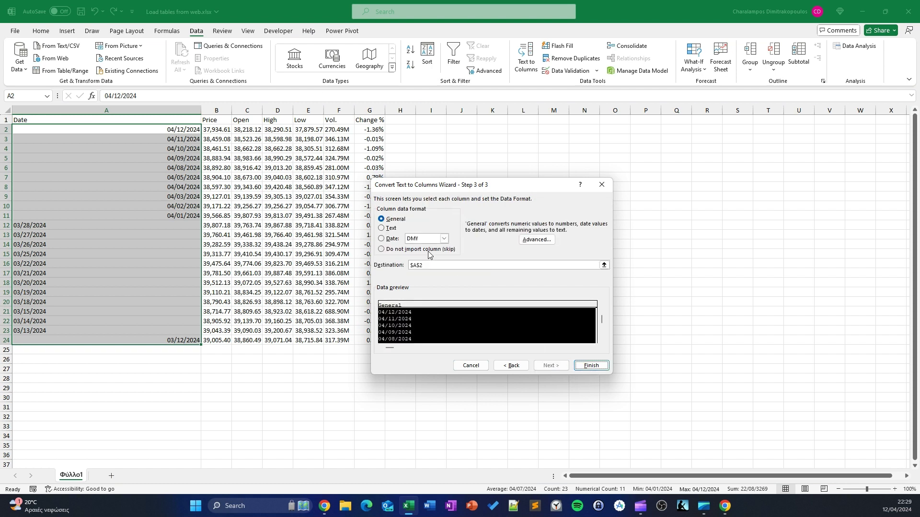
left_click(391, 239)
left_click(445, 238)
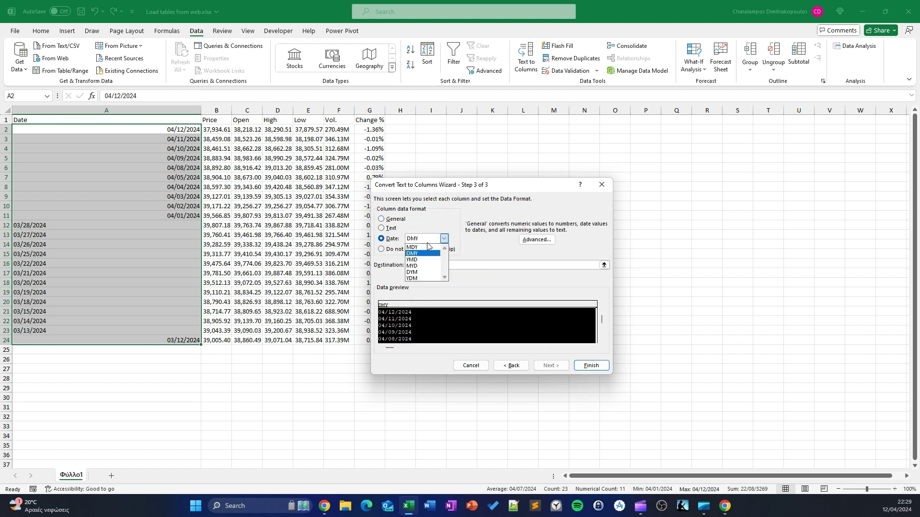
left_click(410, 244)
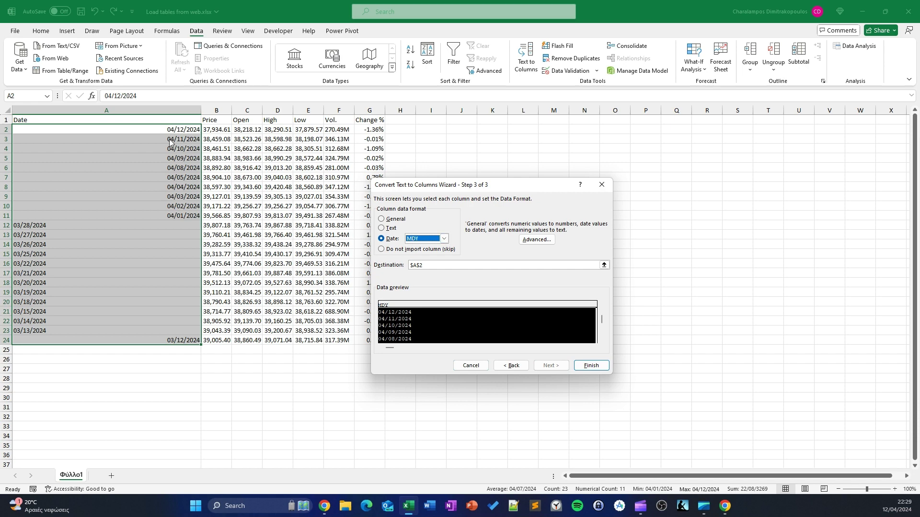
left_click(591, 365)
left_click(306, 264)
Auto-fit the width of column A to the converted dates
left_click(174, 131)
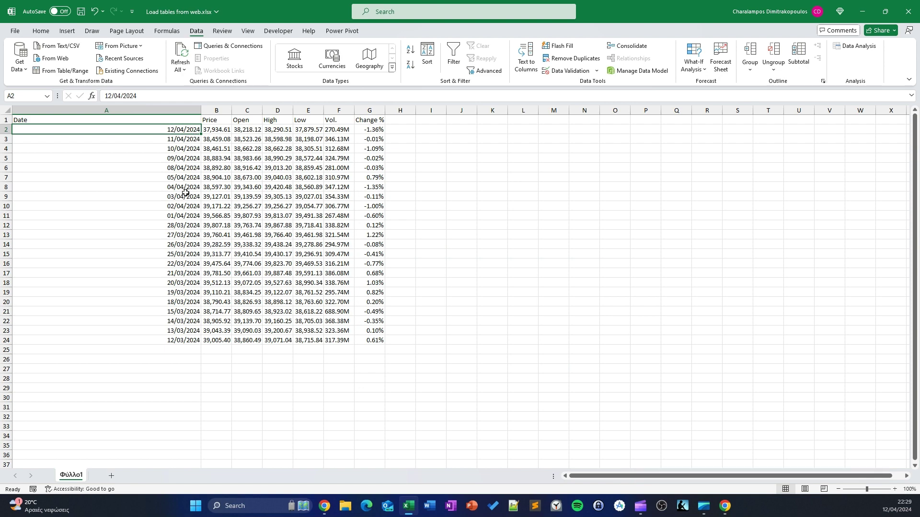
left_click_drag(201, 106, 202, 106)
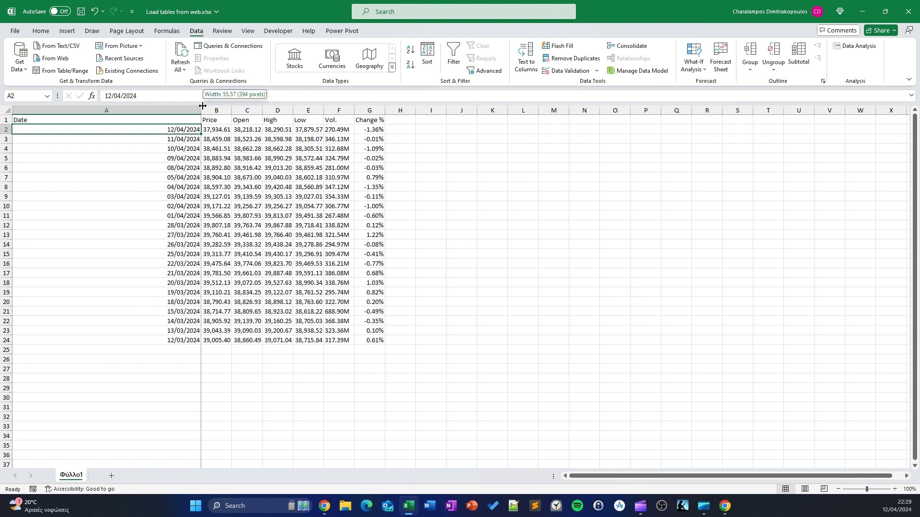
double_click(202, 106)
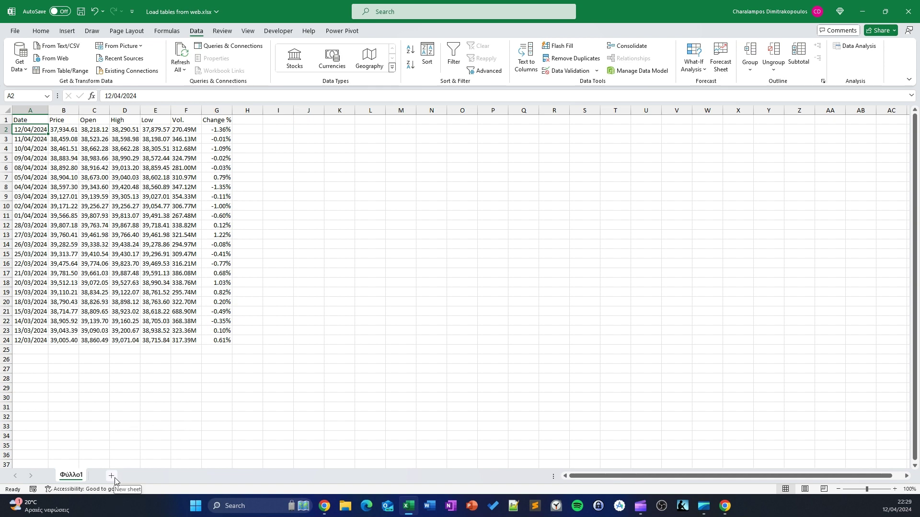
Add a new worksheet, and copy the Dow Jones historical data page's URL from Chrome for a web import in Excel
left_click(112, 477)
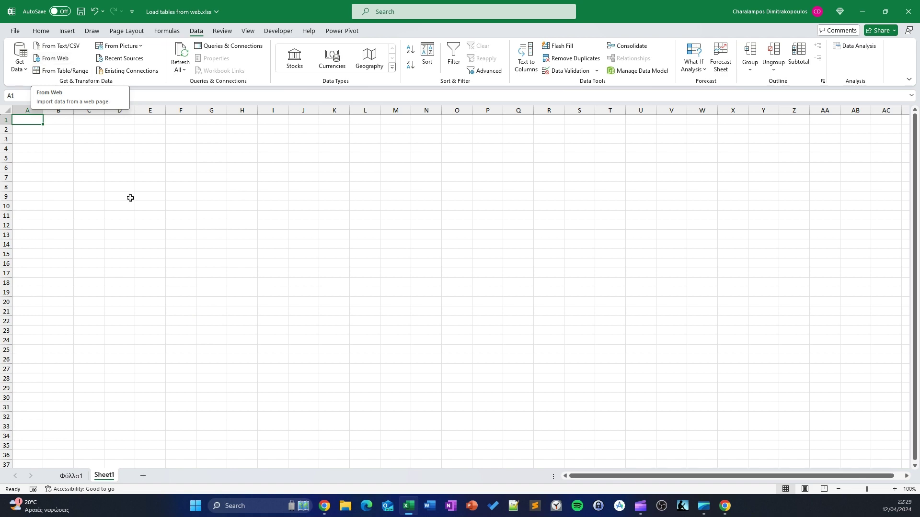
left_click(354, 467)
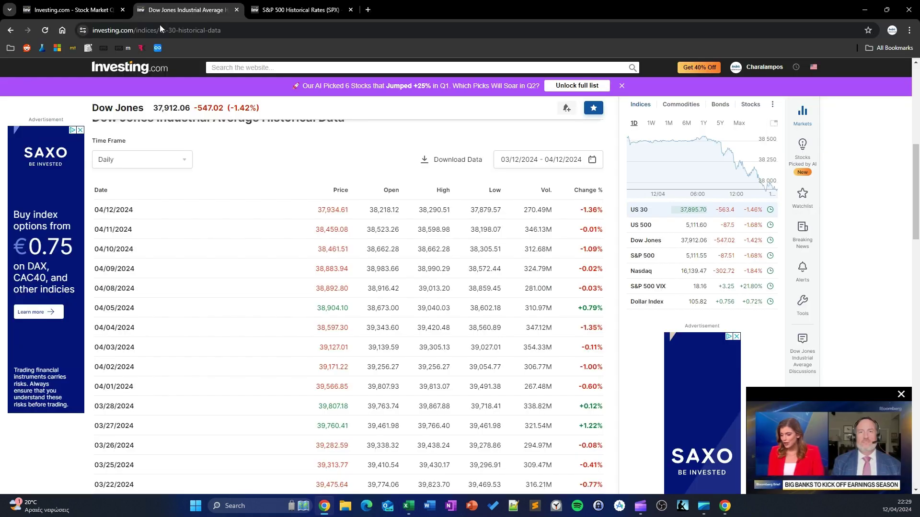
right_click(162, 32)
left_click(237, 119)
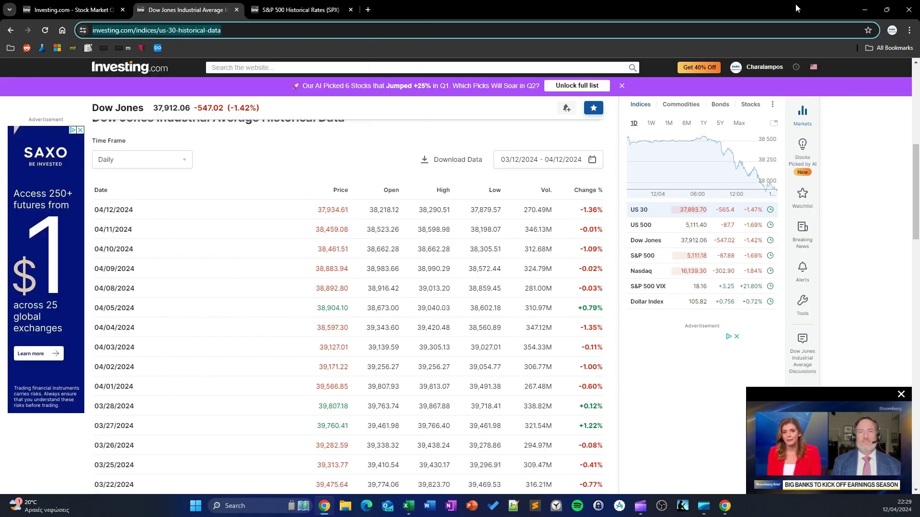
left_click(866, 9)
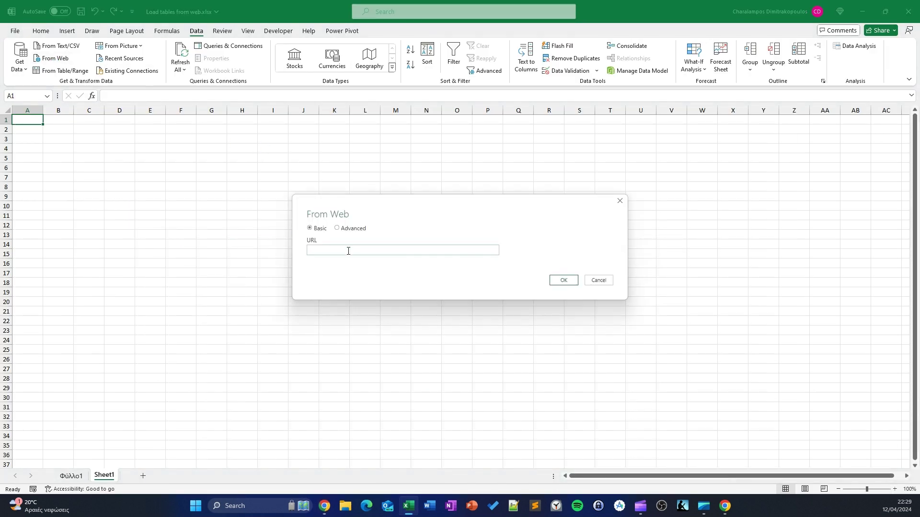
Connect to the copied web page URL, preview the HTML tables, and open Table 2 with the historical prices for transformation
right_click(348, 250)
left_click(383, 293)
left_click(563, 281)
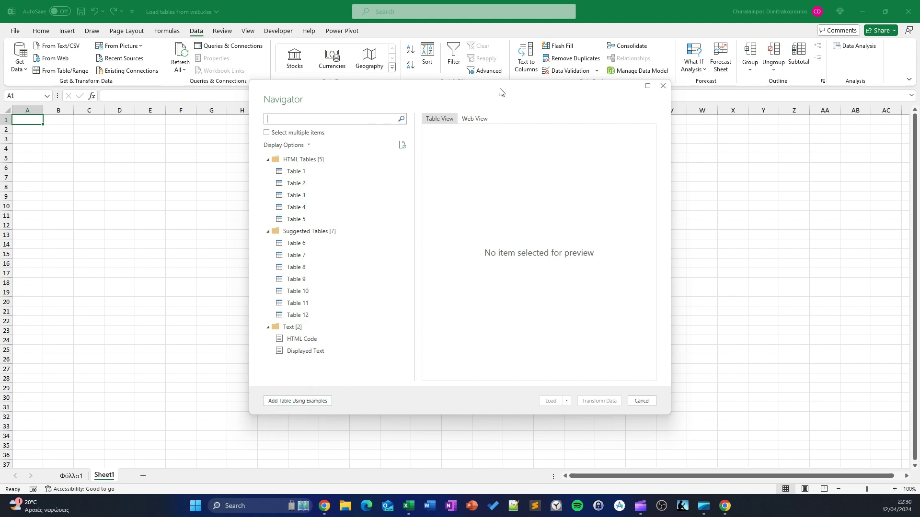
left_click(296, 173)
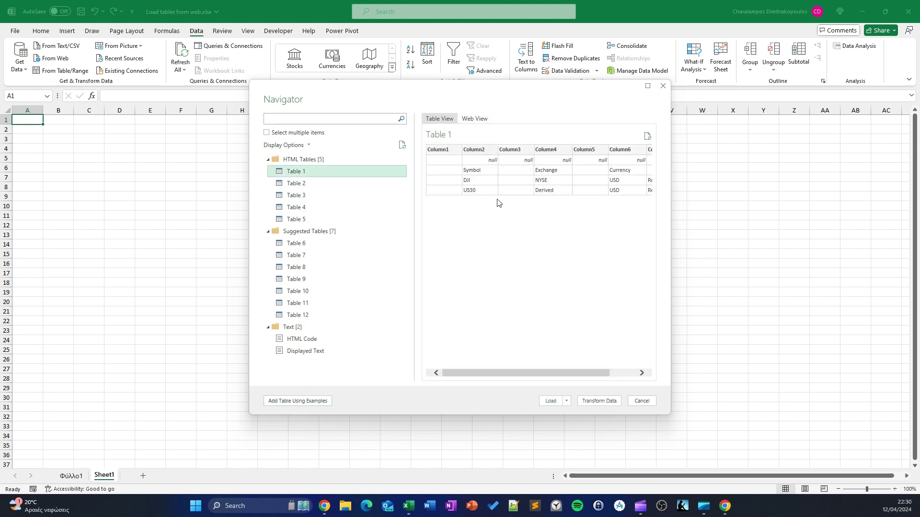
left_click(313, 188)
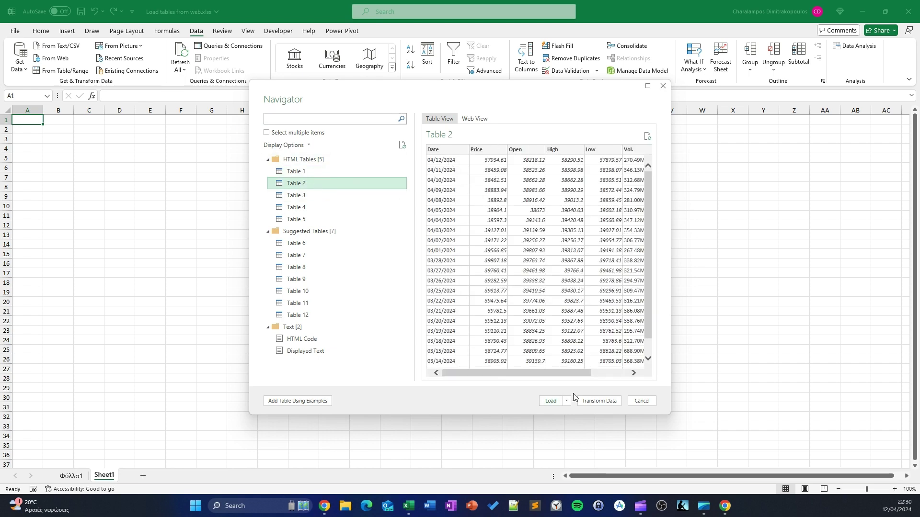
left_click(595, 401)
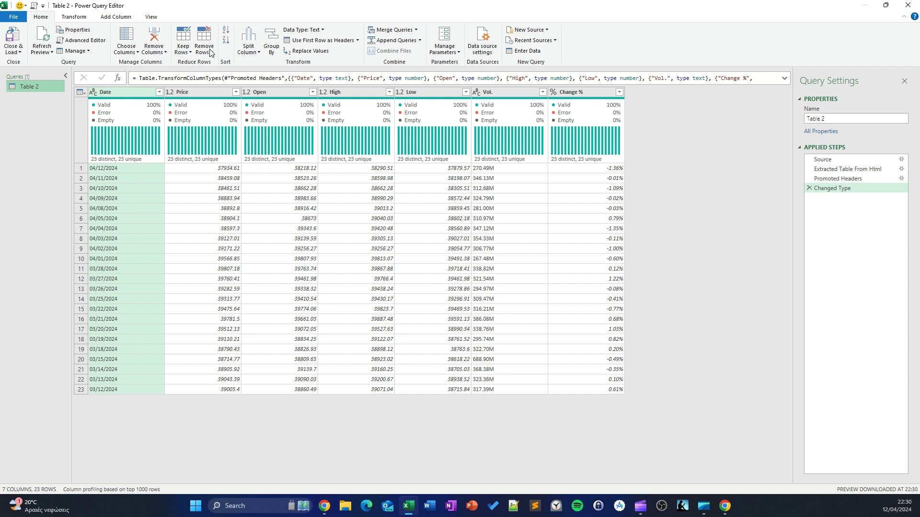
Try to convert the Date column to the Date type, replacing its current type conversion
left_click(94, 96)
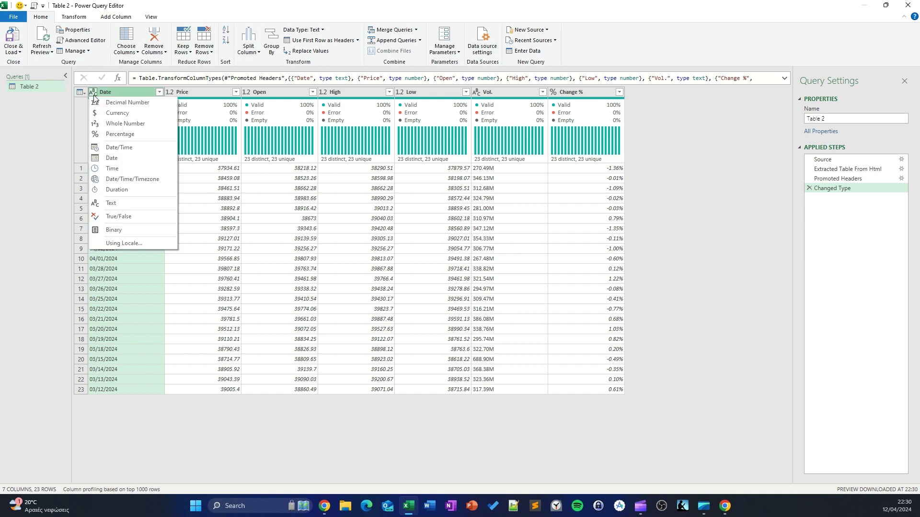
left_click(120, 160)
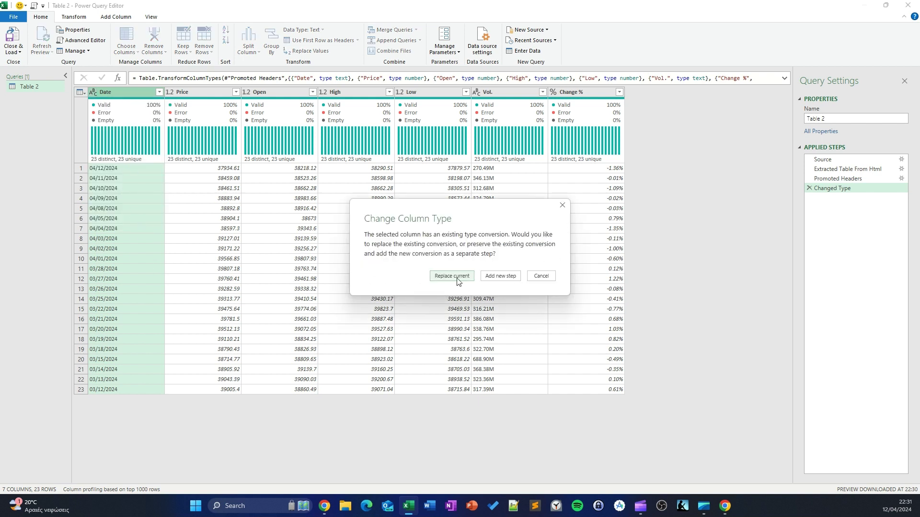
left_click(451, 277)
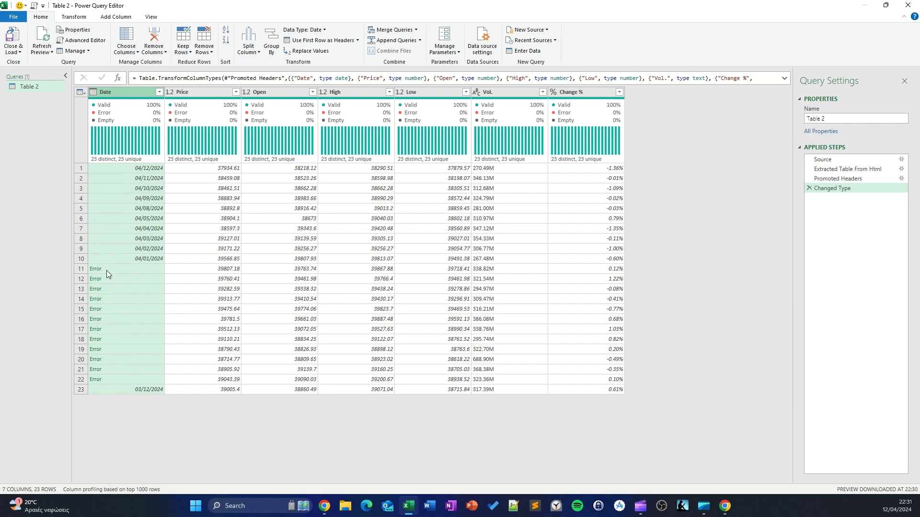
Remove the Changed Type step and convert the Date column using the Date data type with the English (United States) locale
left_click(810, 189)
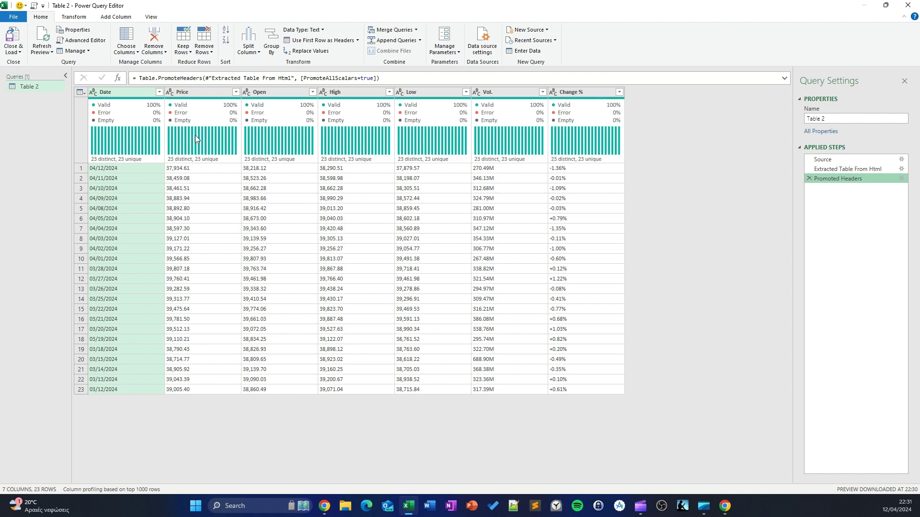
left_click(93, 92)
left_click(120, 243)
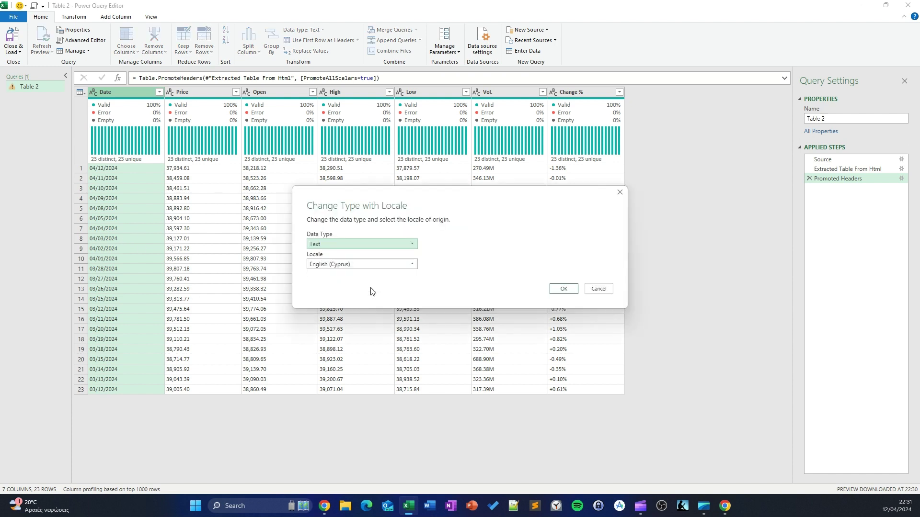
left_click(371, 264)
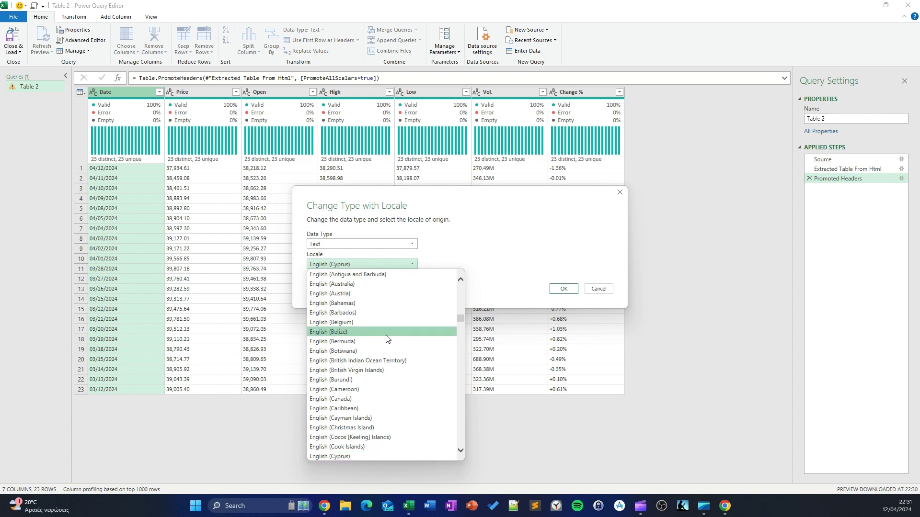
scroll(386, 335, "down", 2)
scroll(384, 347, "down", 8)
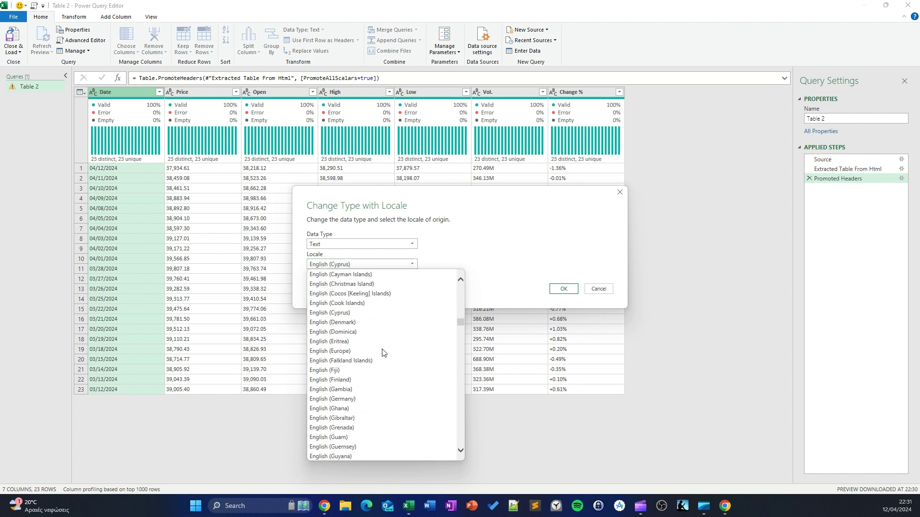
scroll(383, 349, "down", 6)
scroll(384, 343, "up", 16)
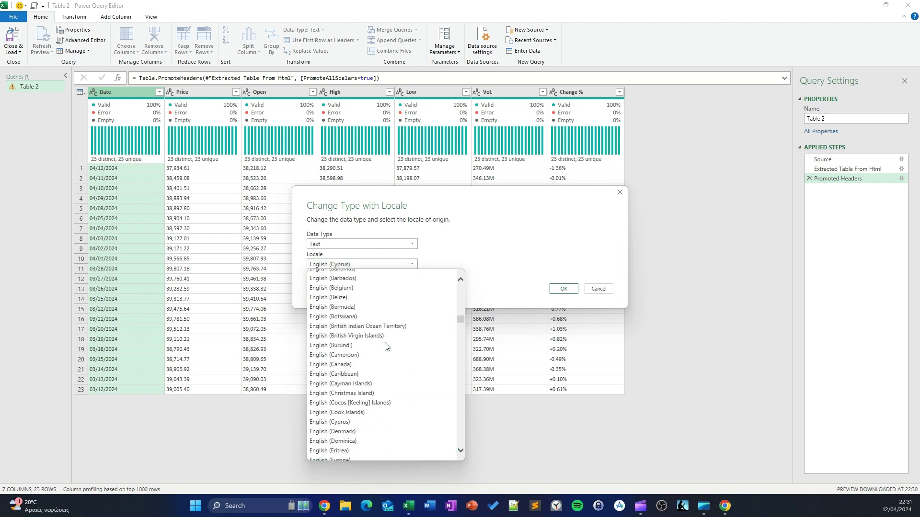
scroll(383, 351, "down", 8)
scroll(384, 354, "down", 20)
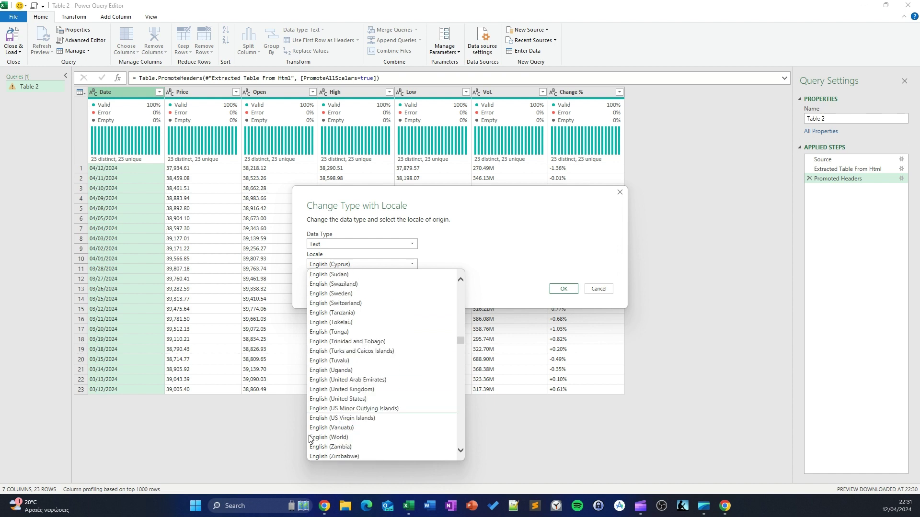
left_click(341, 399)
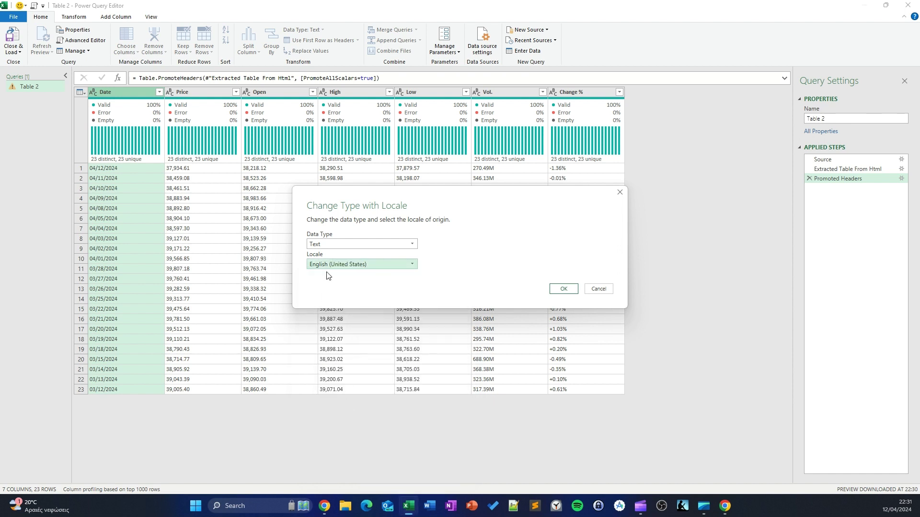
left_click(354, 245)
left_click(364, 303)
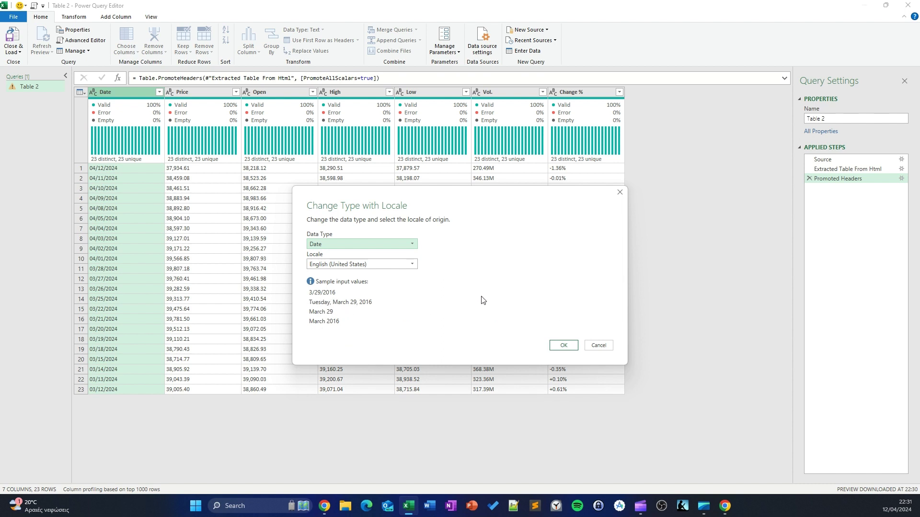
left_click(563, 345)
left_click(142, 181)
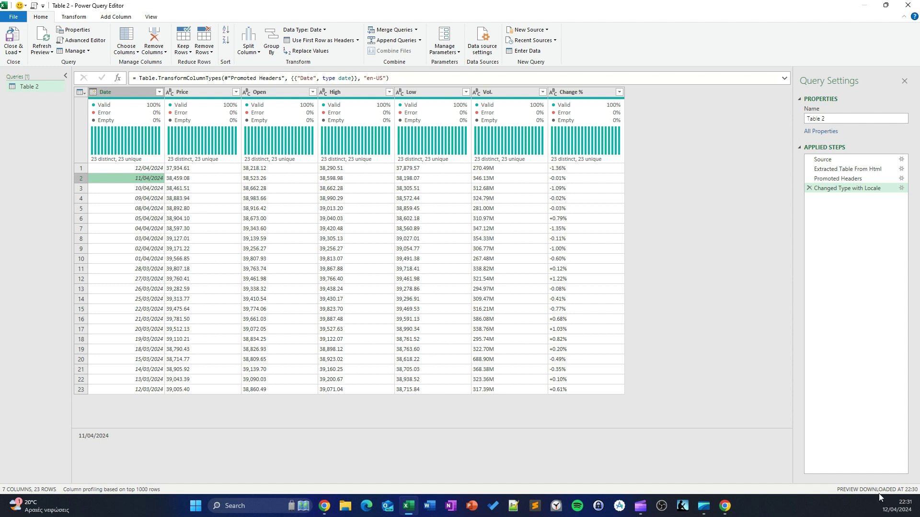
Convert the Price, Open, High and Low columns together to decimal numbers by detecting their data type
left_click(193, 92)
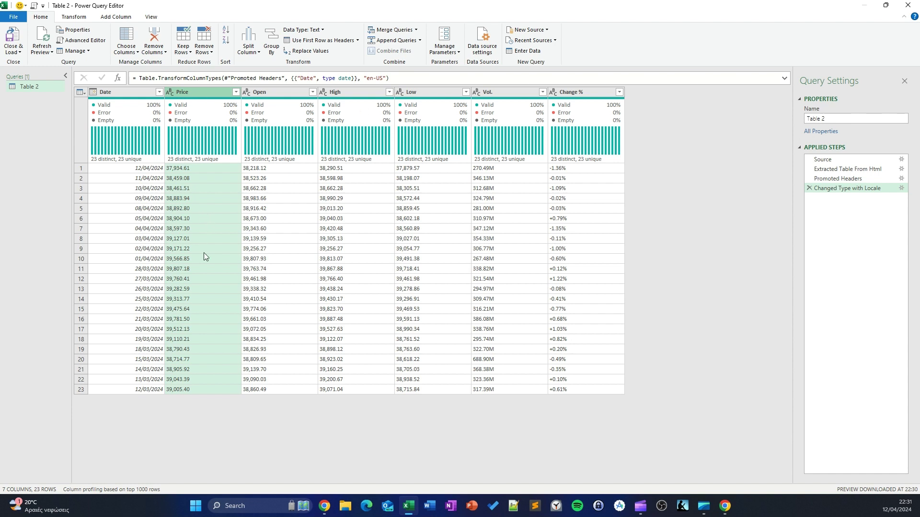
left_click(280, 90, "shift")
left_click(356, 94, "shift")
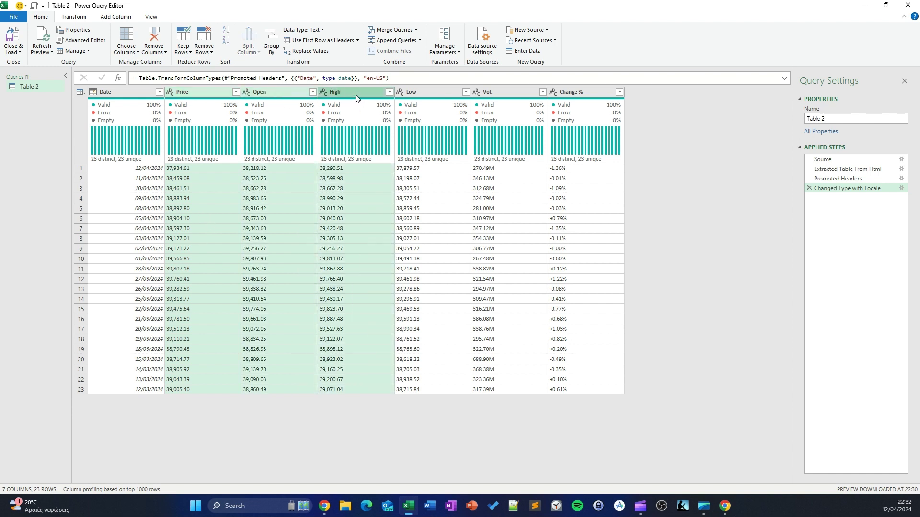
left_click(447, 93, "shift")
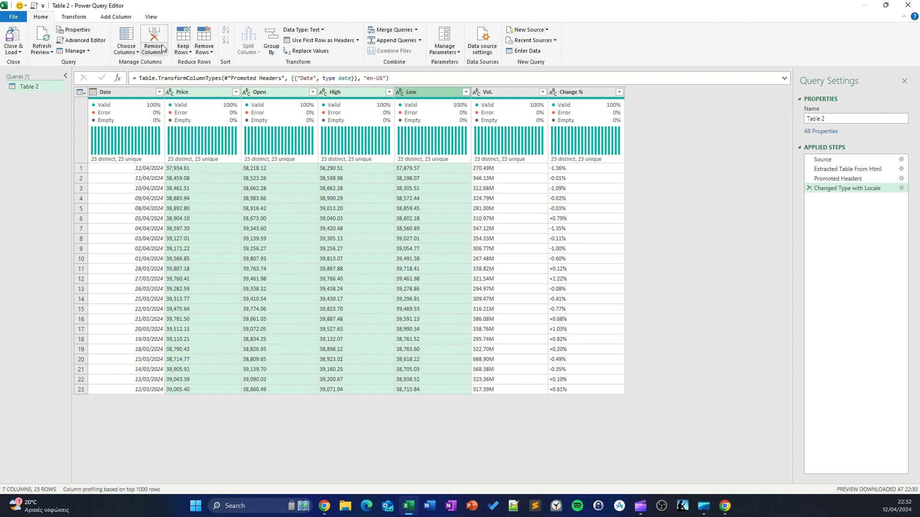
left_click(74, 17)
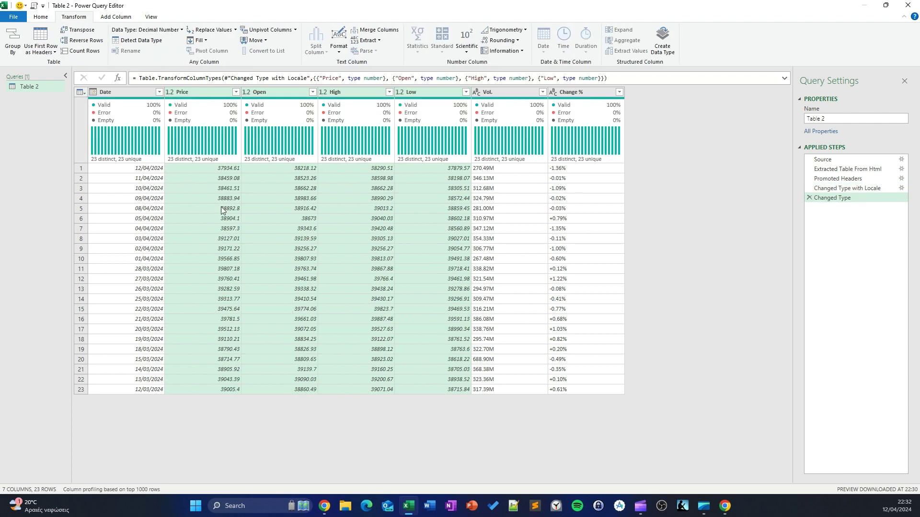
Detect the data types of the Vol. and Change % columns
left_click(524, 247)
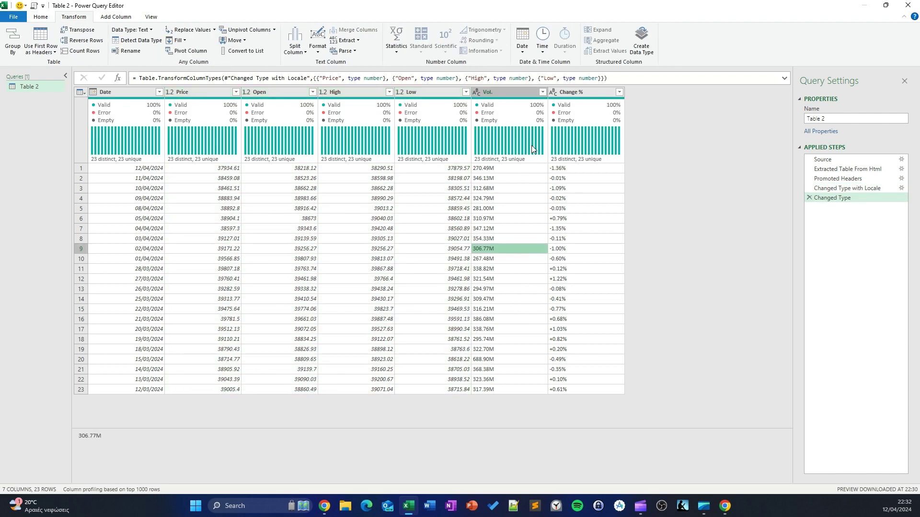
left_click(496, 90)
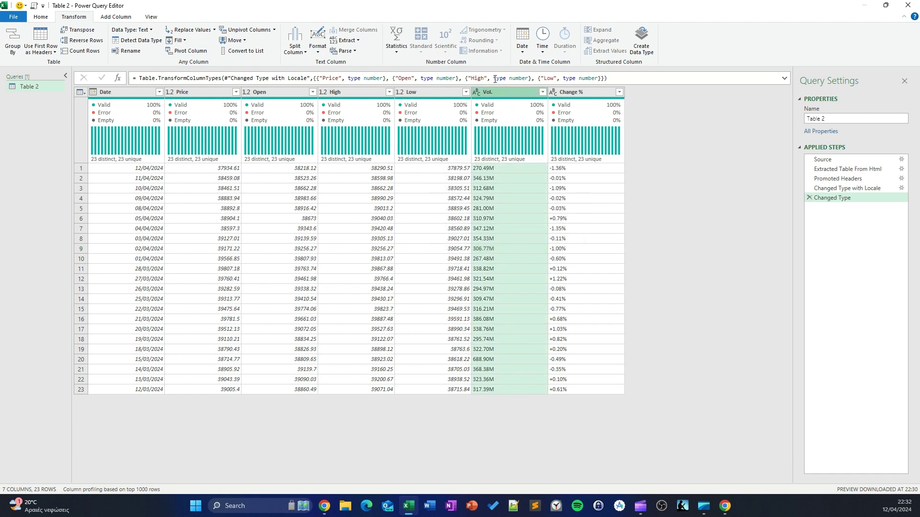
left_click(138, 40)
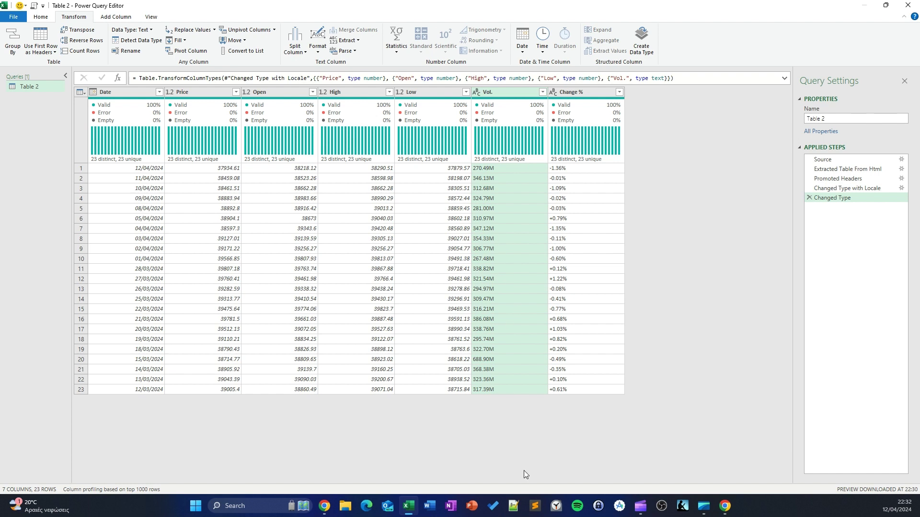
left_click(576, 91)
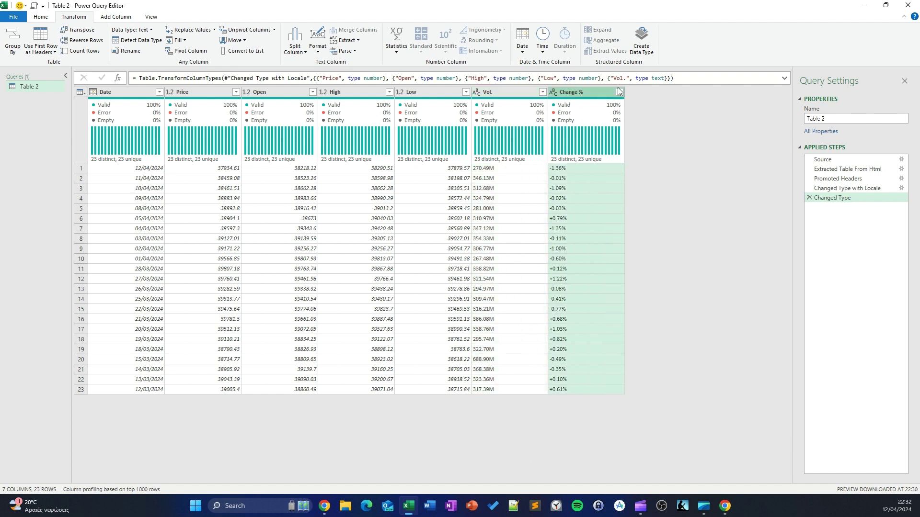
left_click(140, 41)
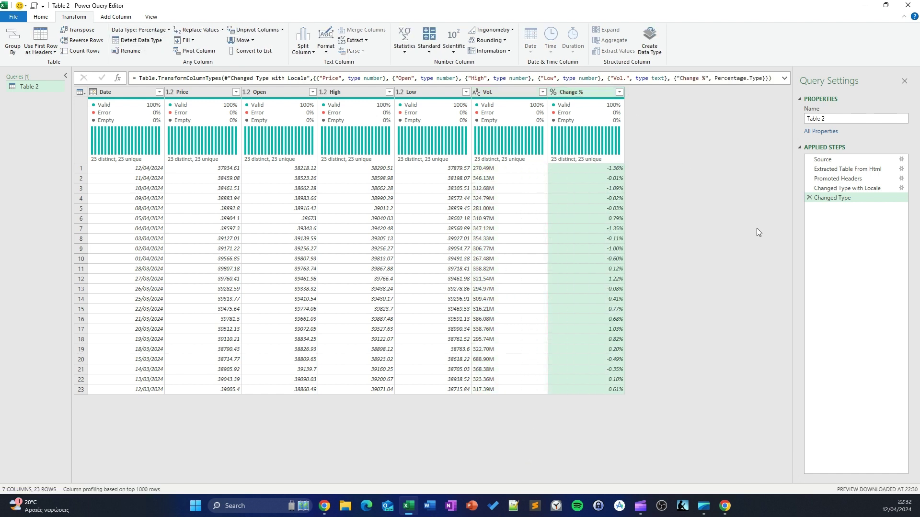
left_click(524, 209)
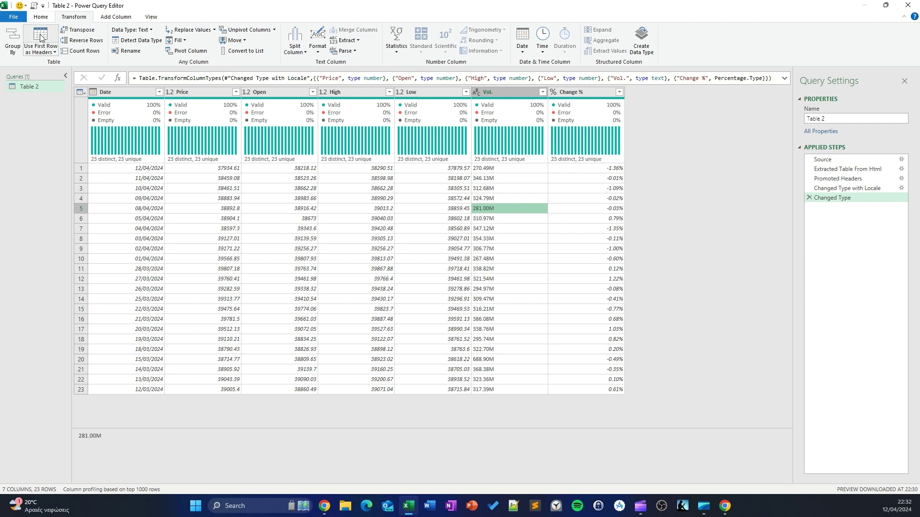
Close the query editor and load the query as a table in a new worksheet
left_click(41, 17)
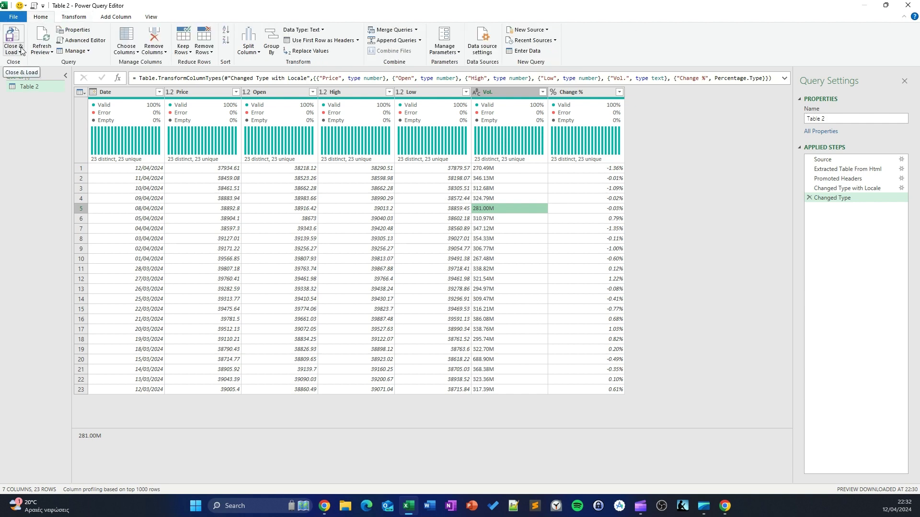
left_click(22, 52)
left_click(37, 76)
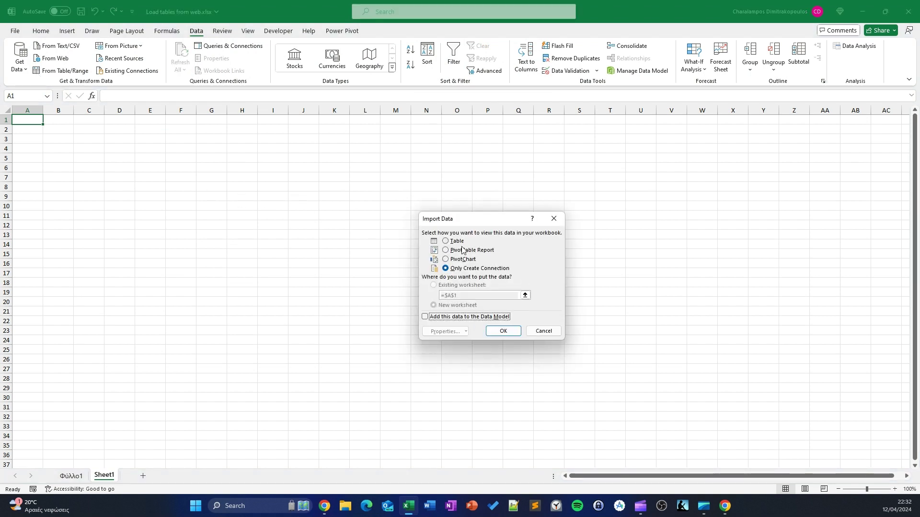
left_click(460, 243)
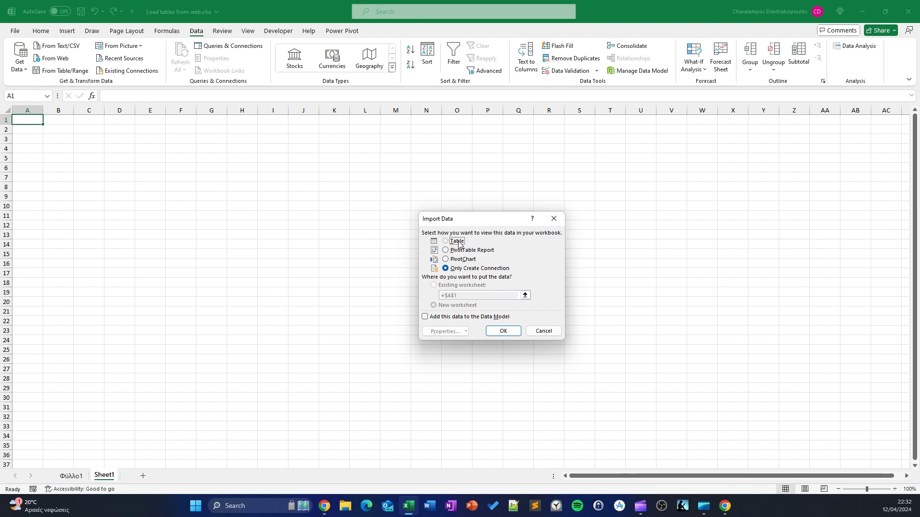
left_click(500, 332)
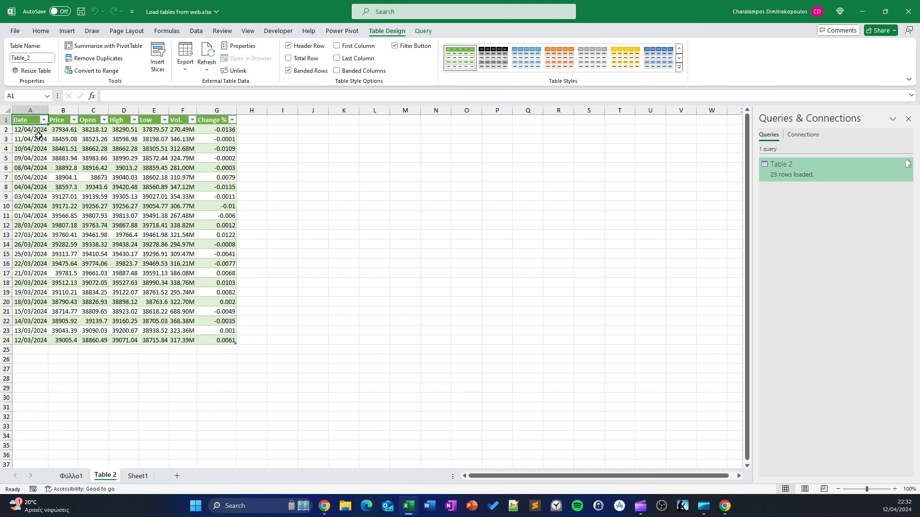
Widen the Date column of the loaded table
double_click(49, 110)
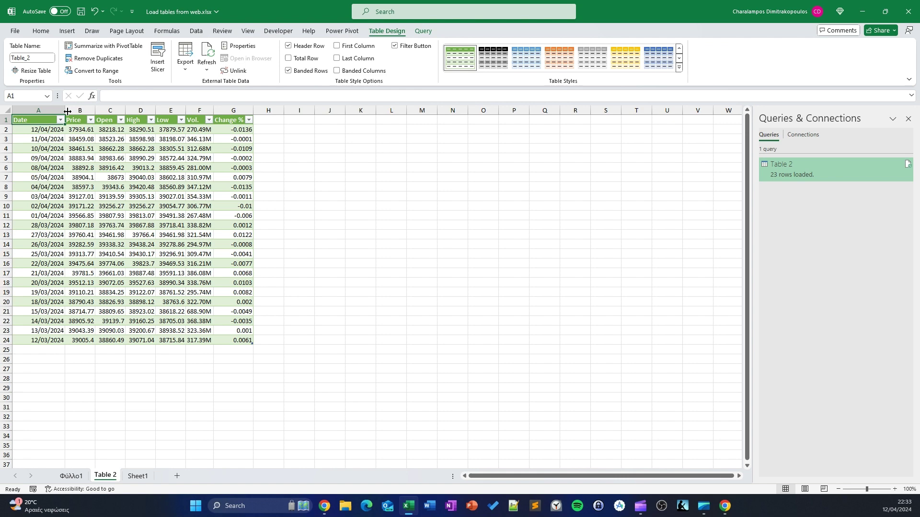
left_click(163, 168)
left_click_drag(80, 115, 201, 115)
left_click(451, 198)
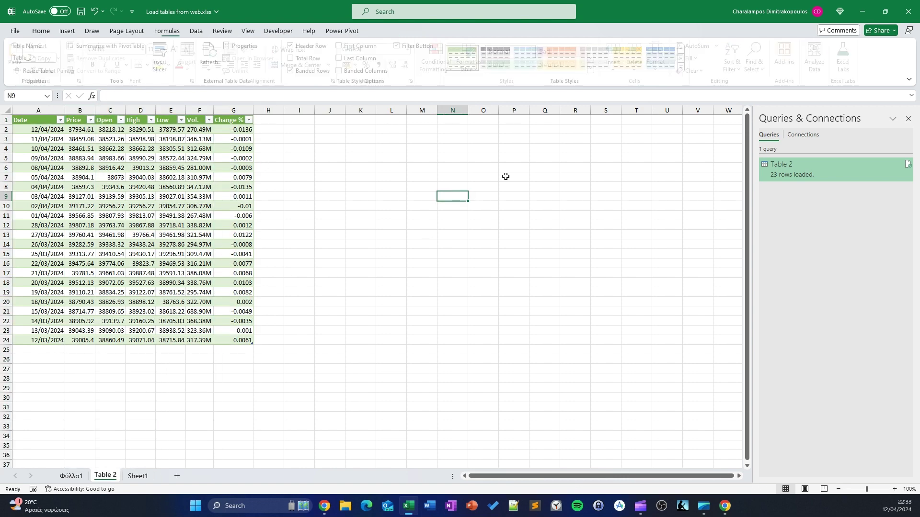
Change the Table 2 query's load destination to a PivotTable report at cell A1 of the existing worksheet, replacing the loaded table
left_click(820, 171)
right_click(820, 171)
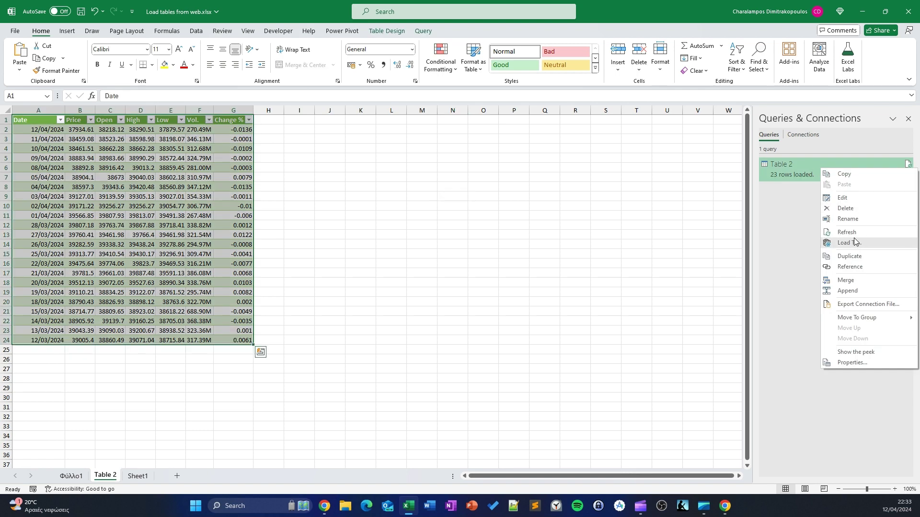
left_click(855, 243)
left_click(468, 250)
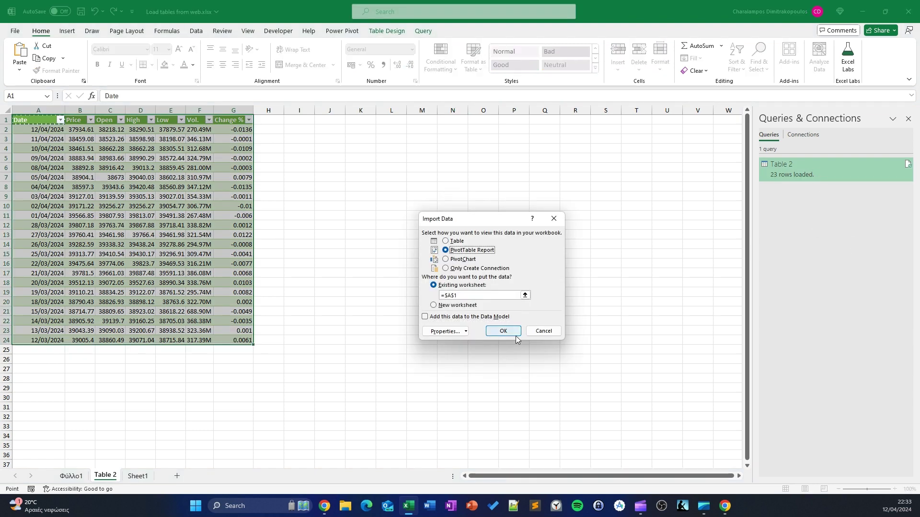
left_click(503, 331)
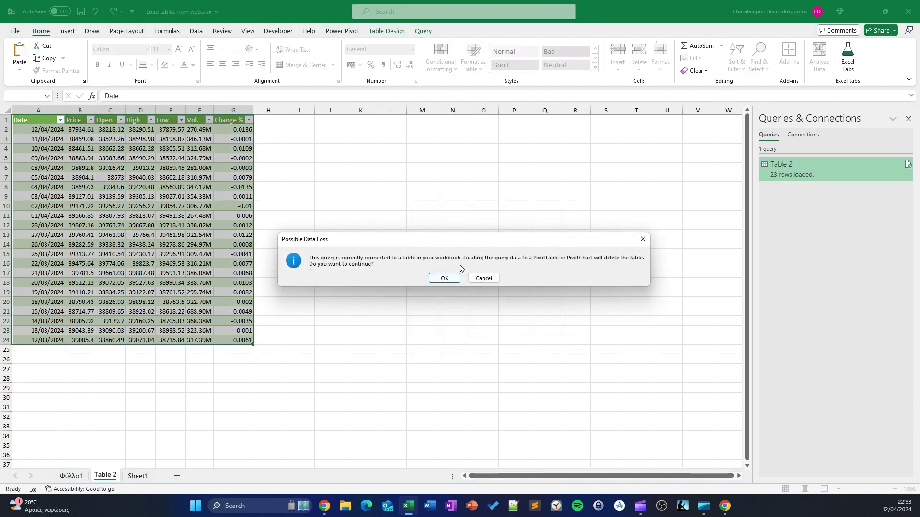
left_click(446, 279)
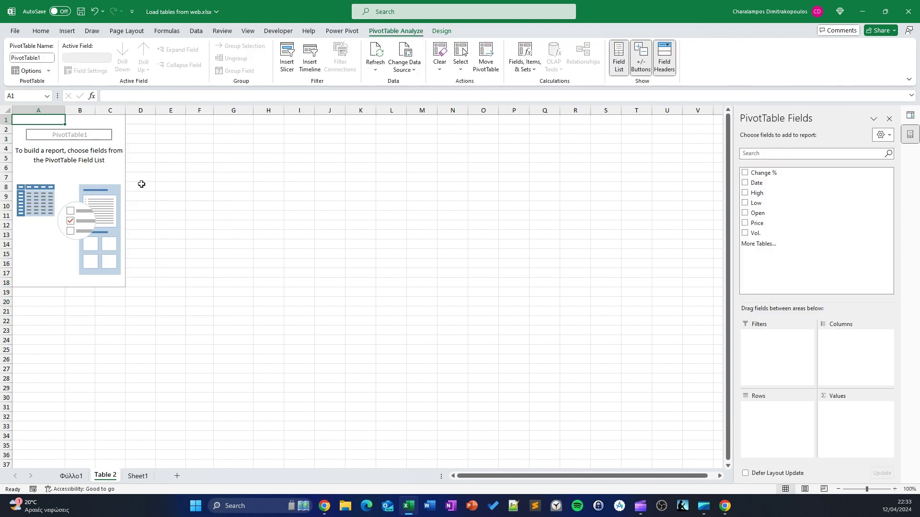
Build the PivotTable with Date in the rows and the sum of Price in the values
left_click_drag(764, 183, 786, 427)
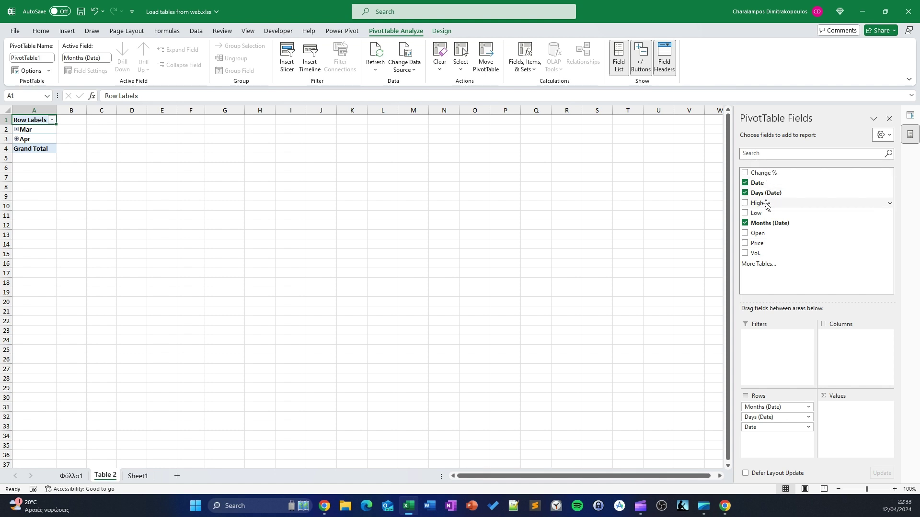
left_click_drag(765, 242, 846, 415)
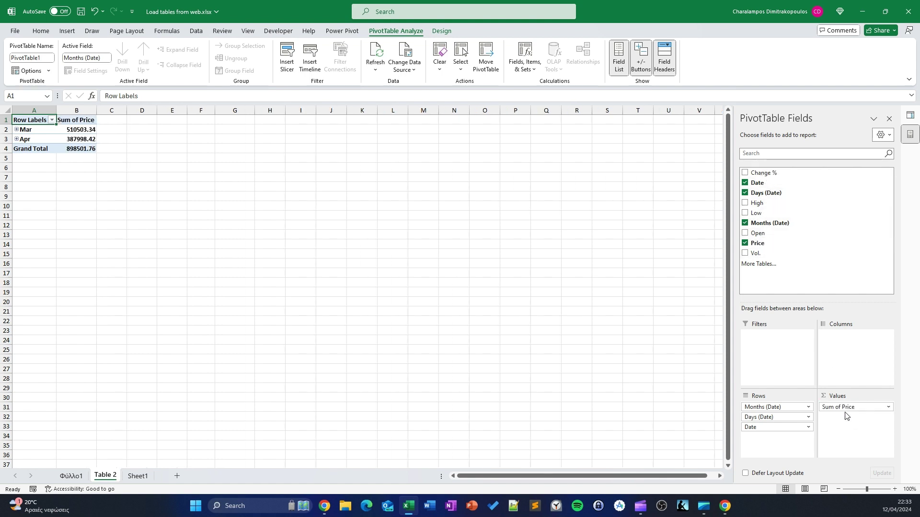
Insert a line PivotChart based on the PivotTable
left_click(78, 131)
left_click(67, 31)
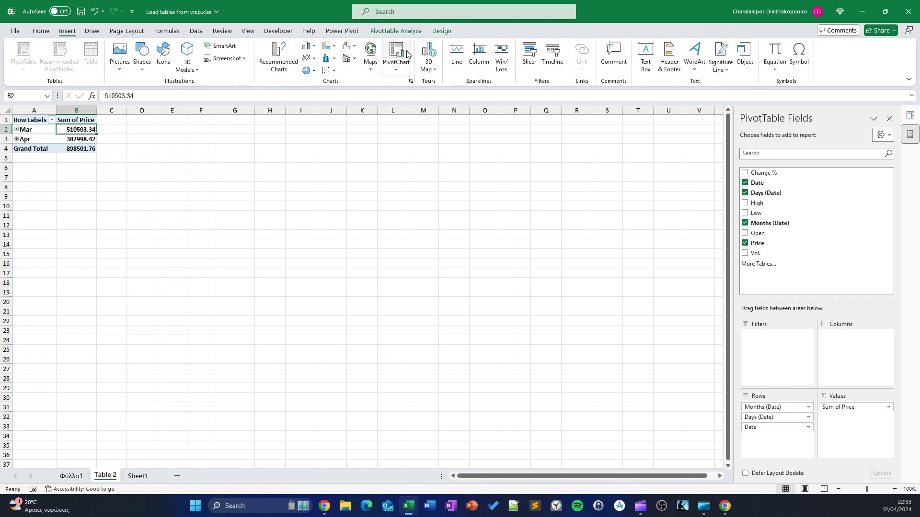
left_click(396, 56)
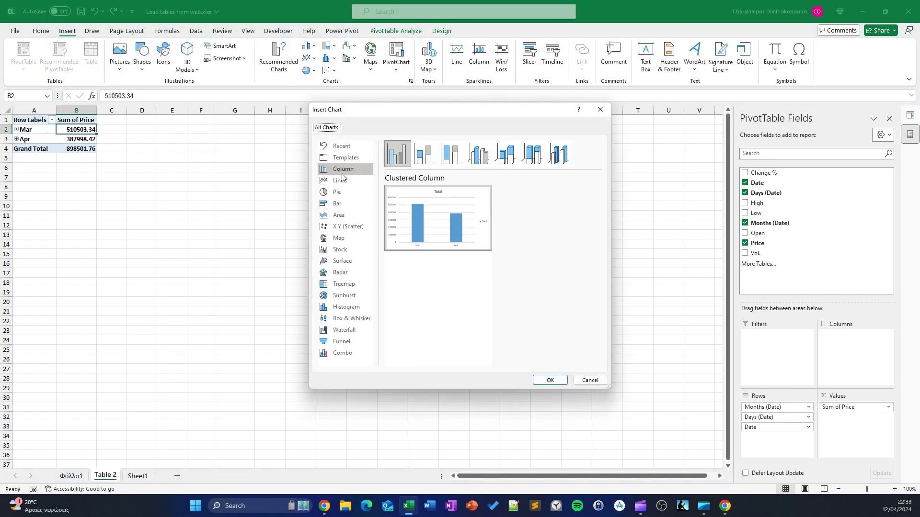
left_click(338, 180)
left_click(550, 380)
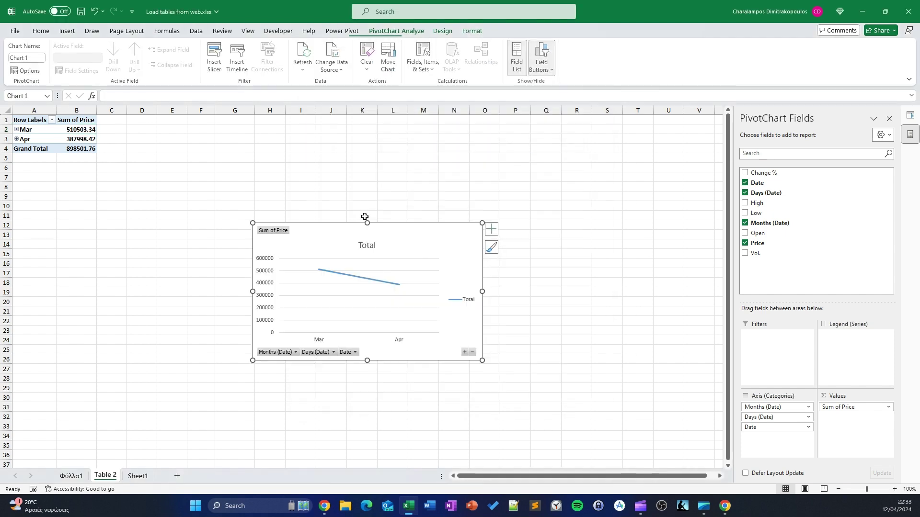
Expand the PivotChart to day level, and move and enlarge it beside the PivotTable
left_click_drag(345, 236, 301, 200)
left_click(380, 275)
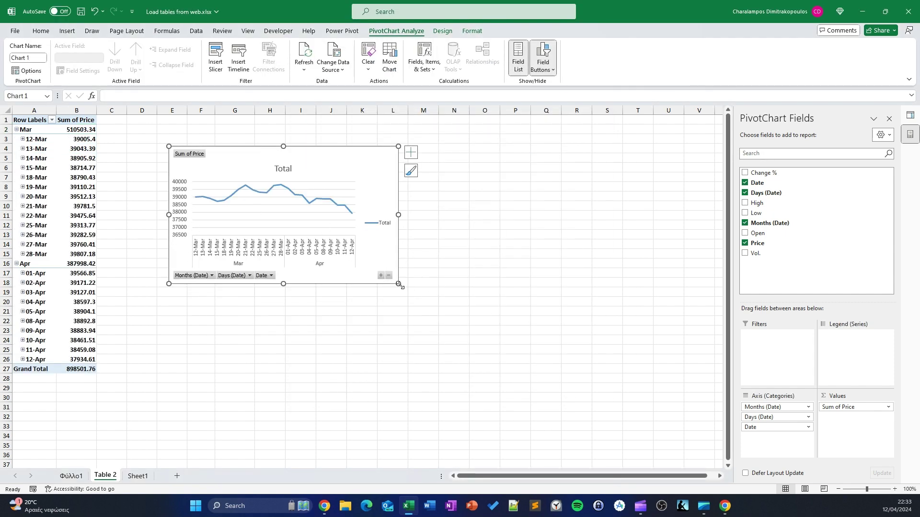
left_click_drag(399, 284, 506, 332)
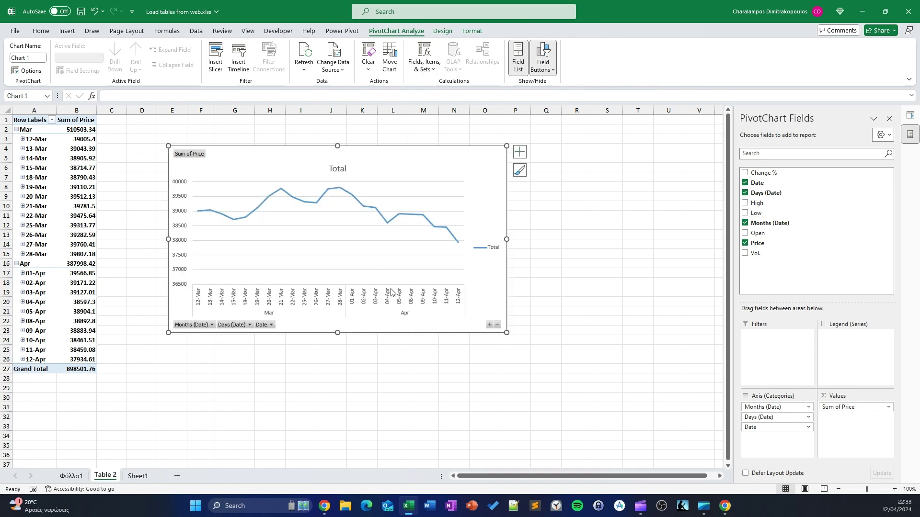
Test the chart's drill-down by expanding to full dates and collapsing back to months, and delete the chart
left_click(490, 324)
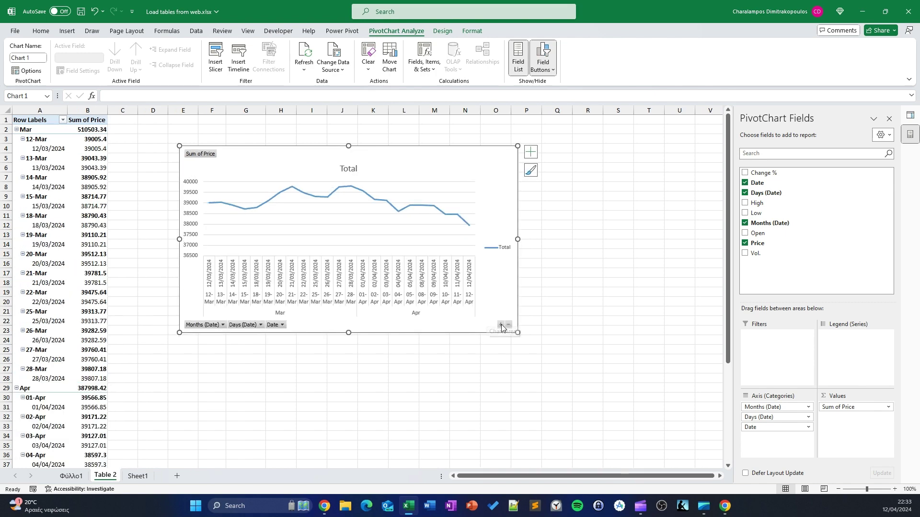
left_click(501, 325)
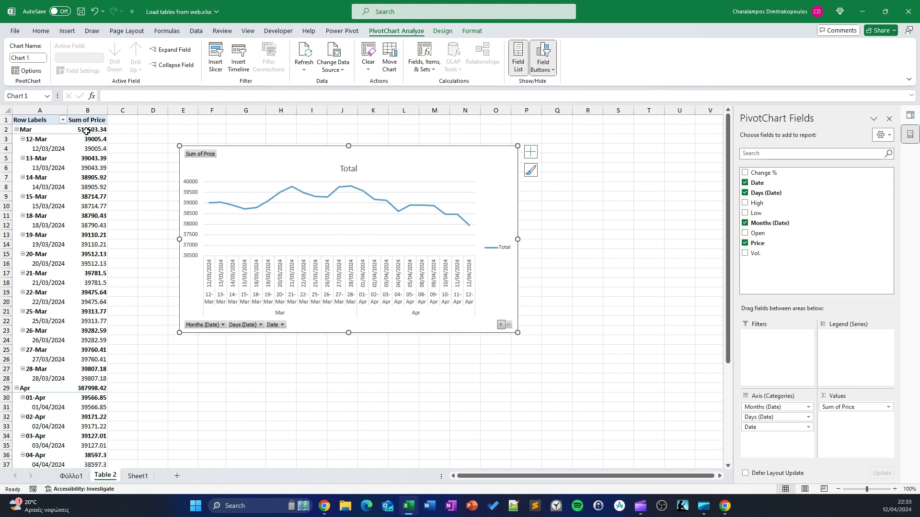
left_click(508, 326)
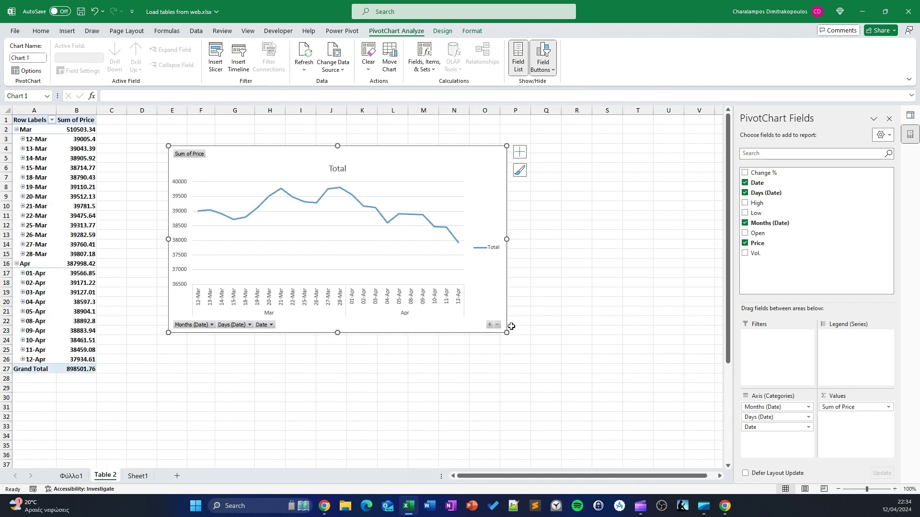
left_click(498, 325)
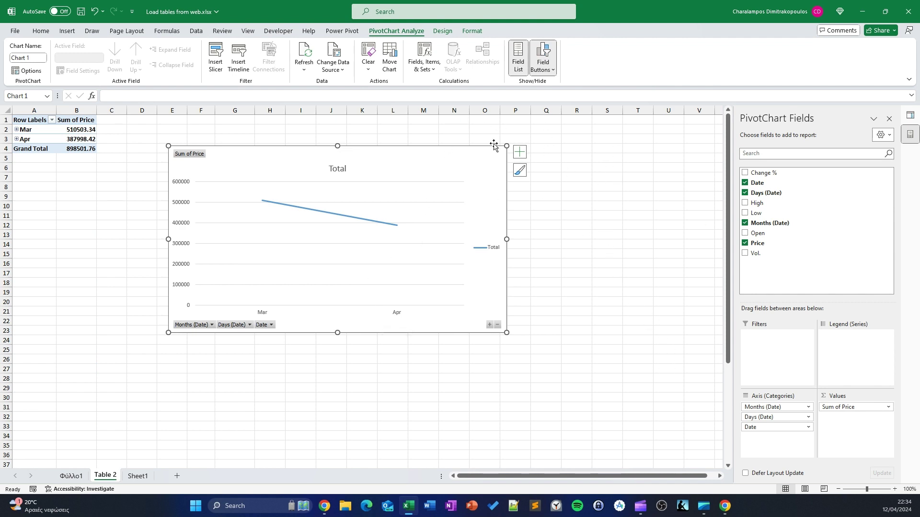
key("Delete")
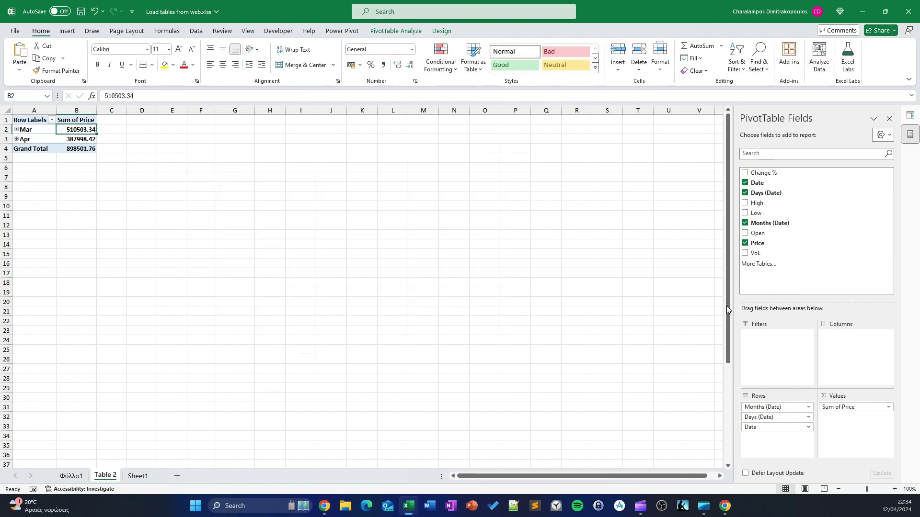
Switch to the browser and copy the web address of the S&P 500 historical data page on Investing.com
left_click(324, 506)
left_click(297, 9)
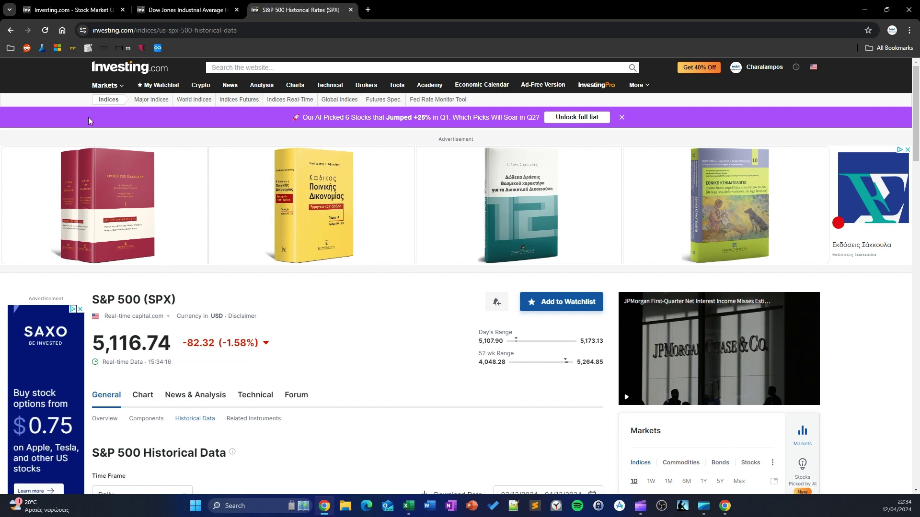
scroll(165, 324, "down", 2)
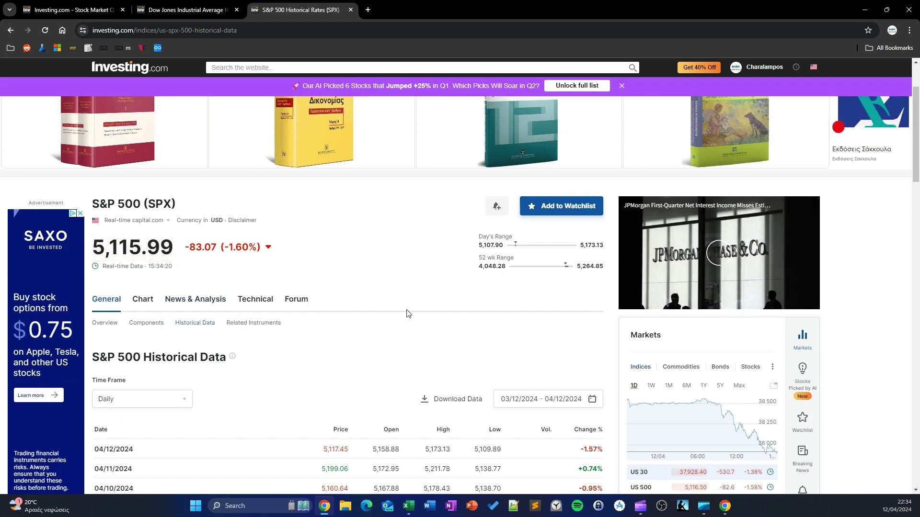
right_click(201, 30)
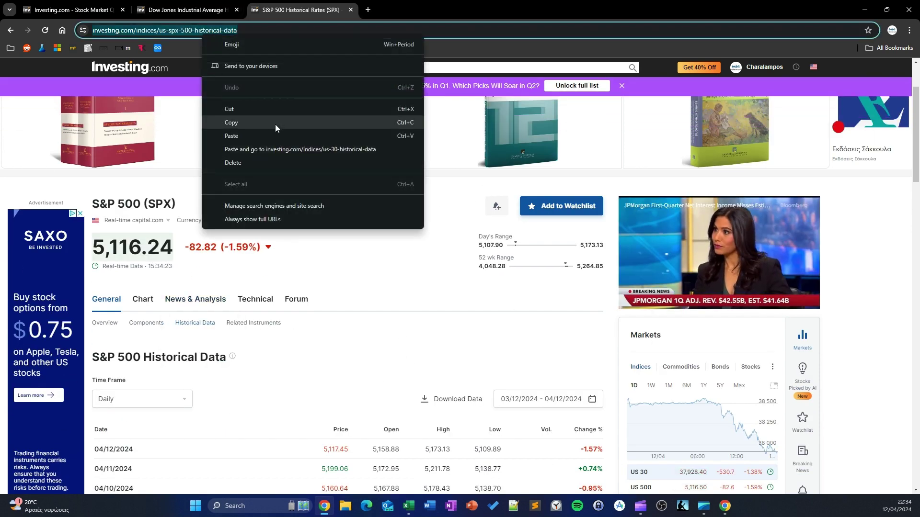
left_click(275, 124)
left_click(864, 10)
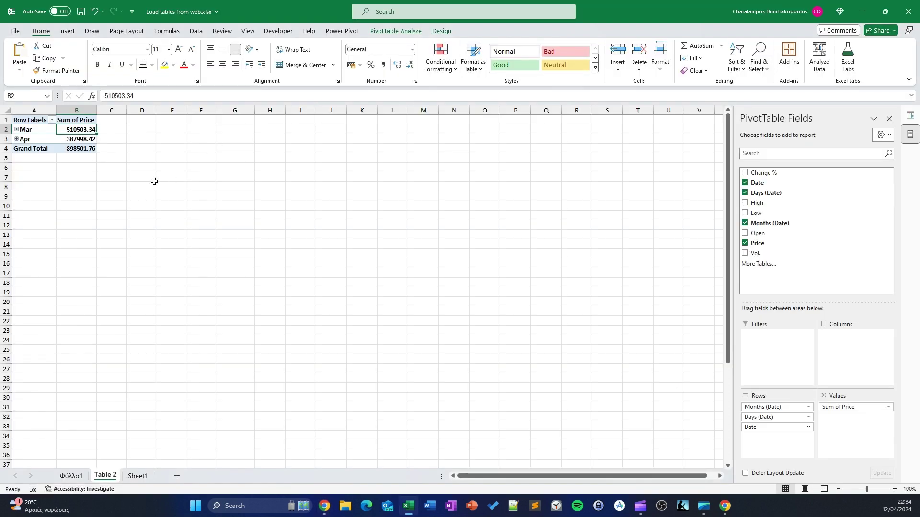
Switch to Excel, import Table 2 from the copied S&P 500 web address and open it for transformation
left_click(200, 32)
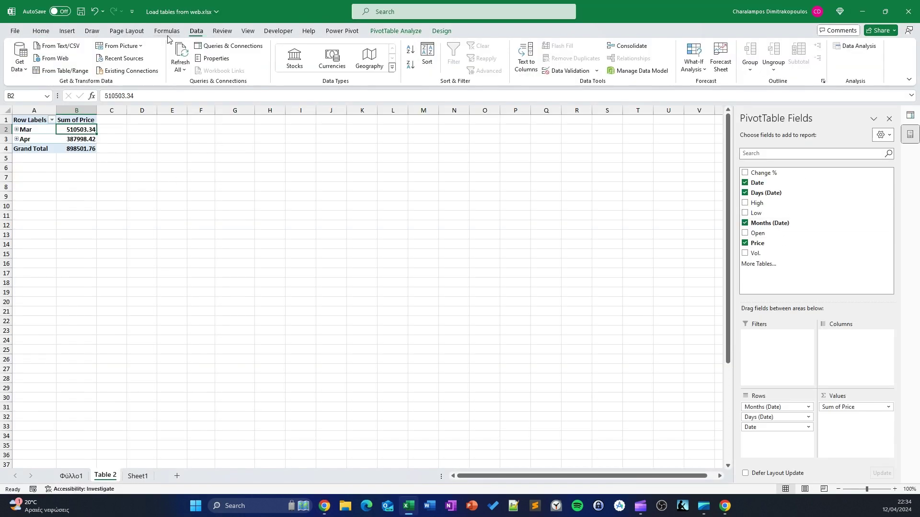
left_click(51, 59)
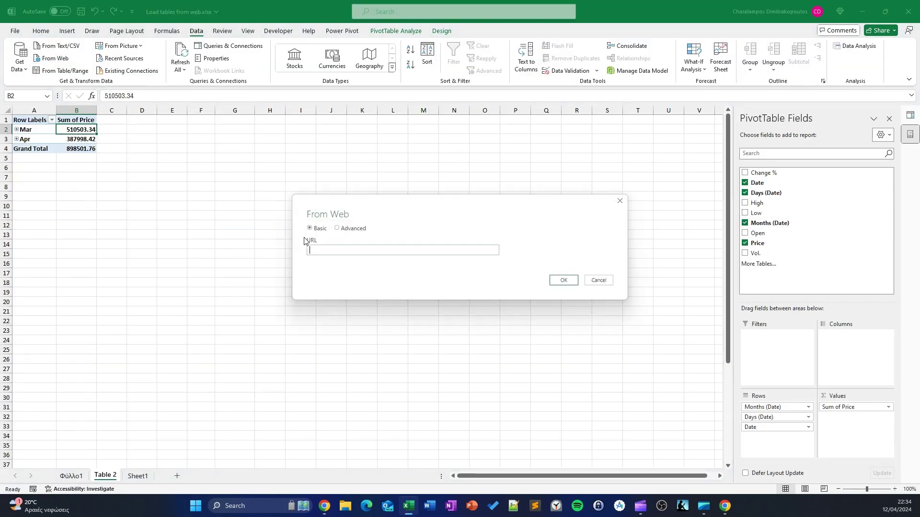
right_click(402, 253)
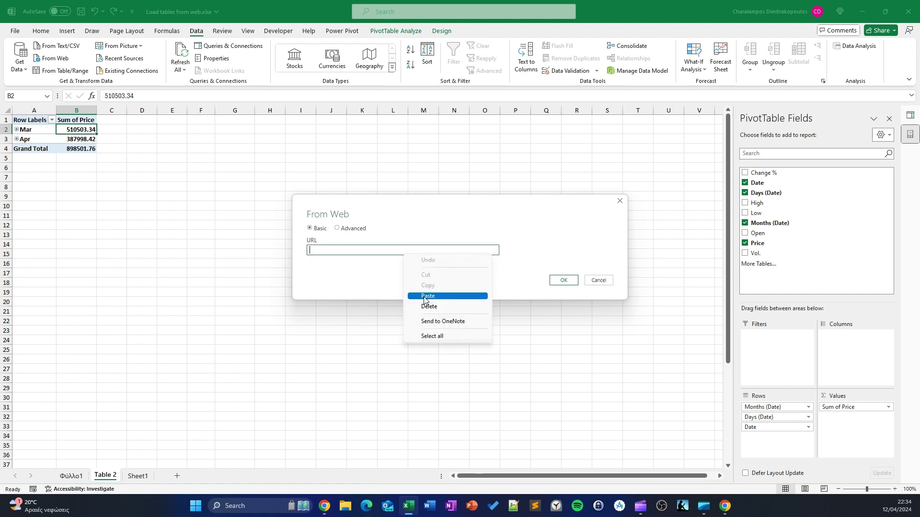
left_click(424, 294)
left_click(564, 281)
left_click(294, 185)
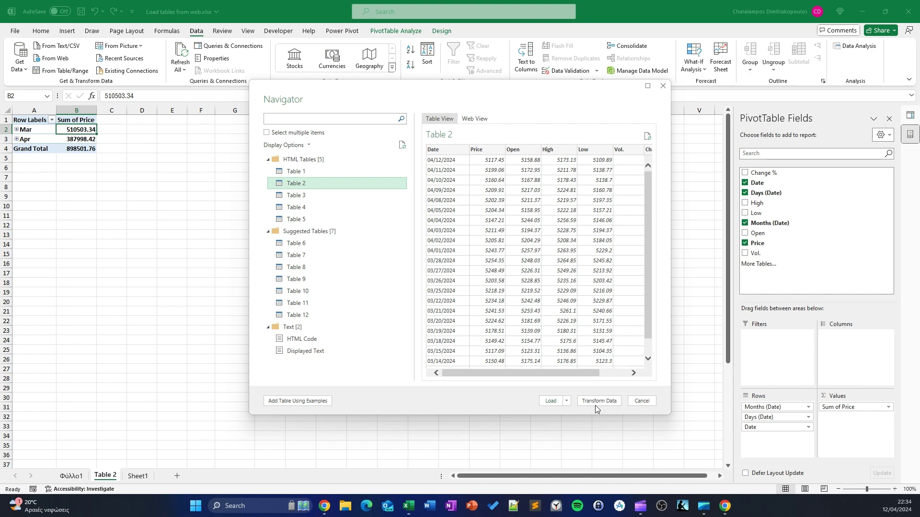
left_click(609, 402)
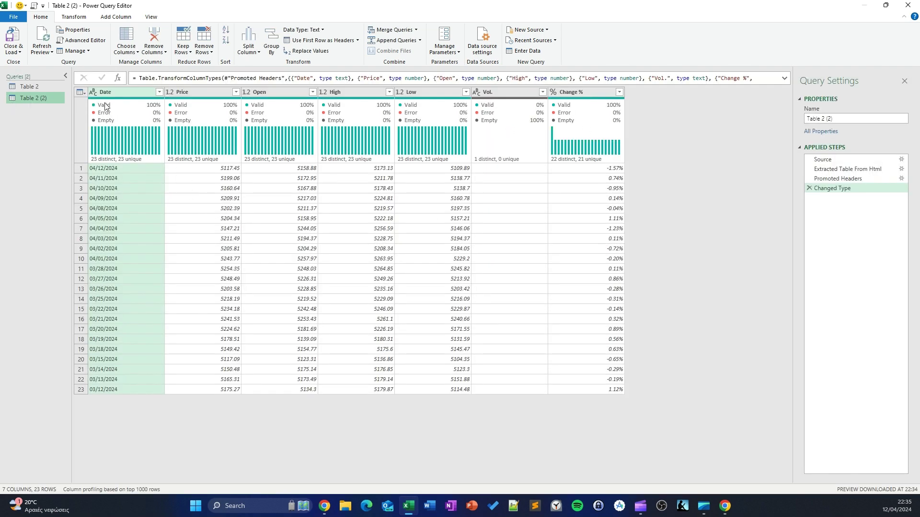
Convert the Date column to the Date type using the English (United States) locale
left_click(96, 90)
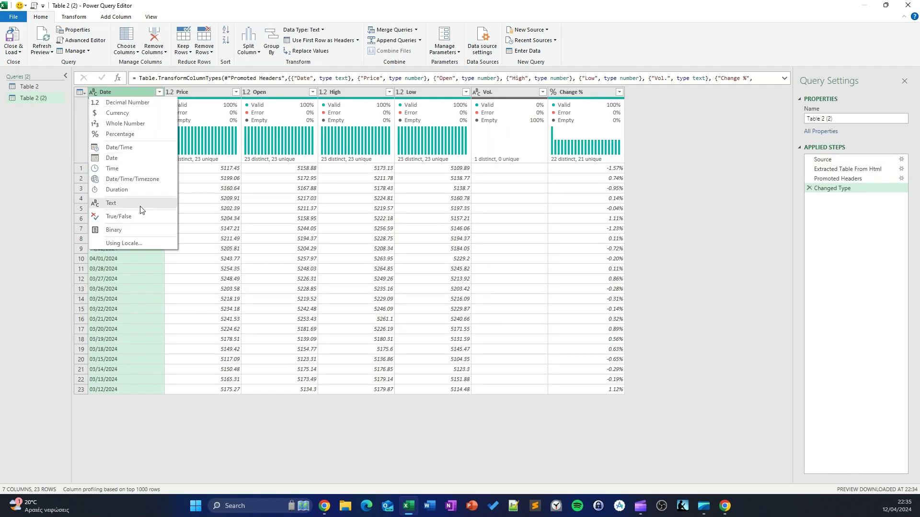
left_click(117, 242)
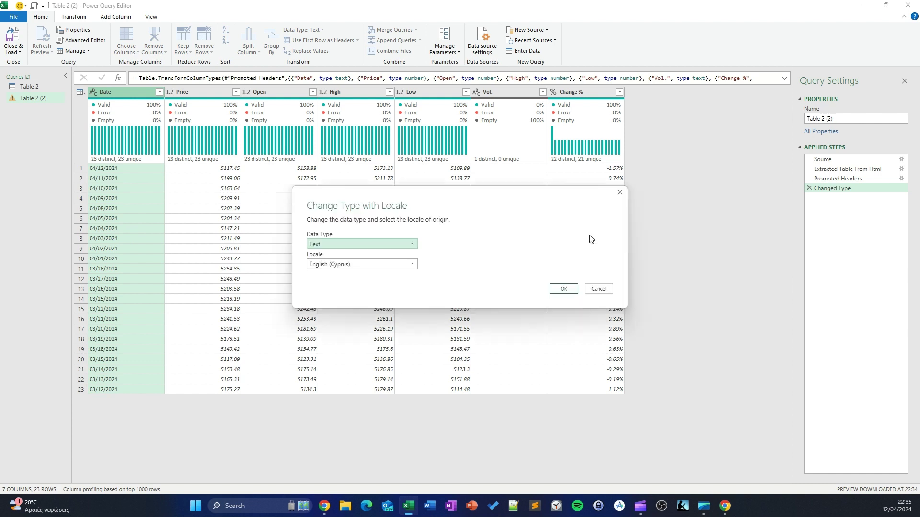
left_click(370, 264)
scroll(396, 331, "down", 2)
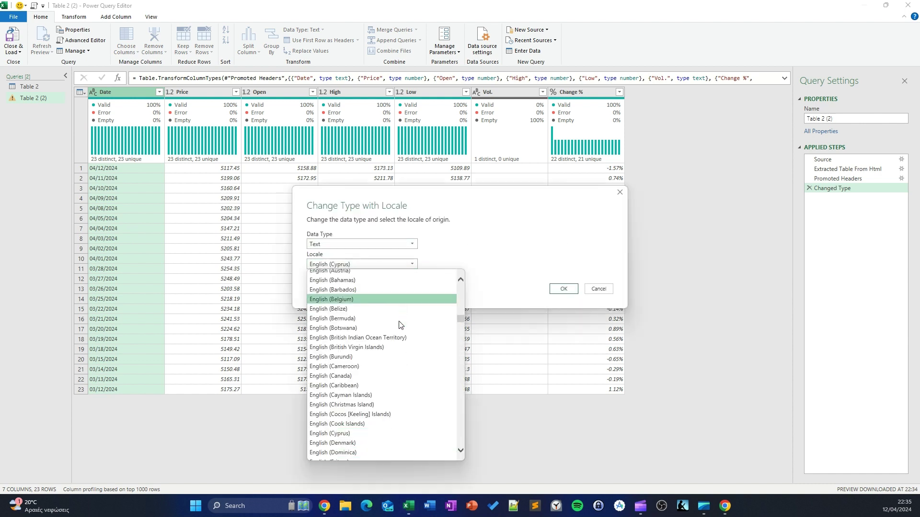
scroll(396, 331, "down", 20)
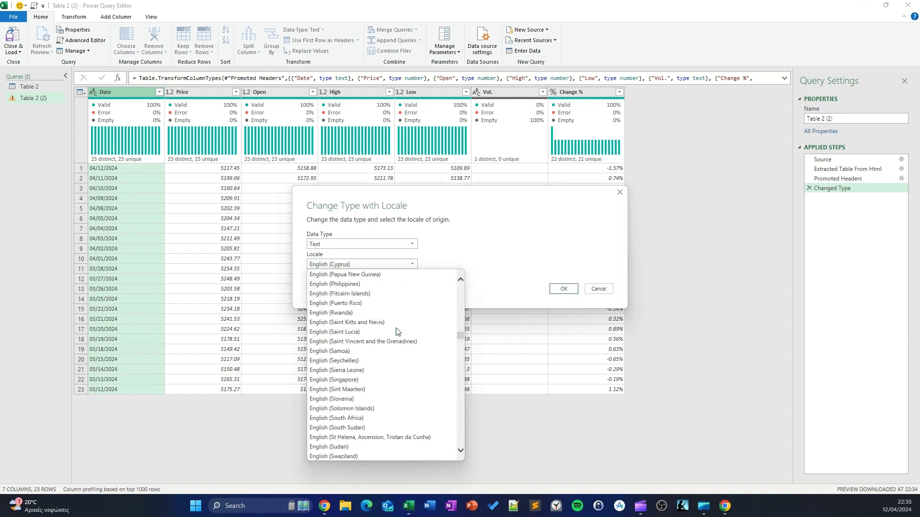
scroll(396, 331, "down", 2)
left_click(397, 342)
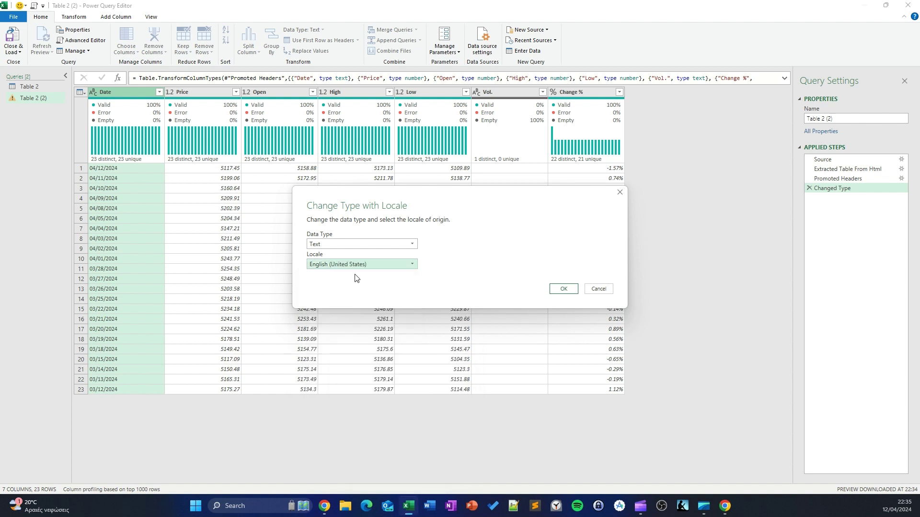
left_click(344, 246)
left_click(329, 299)
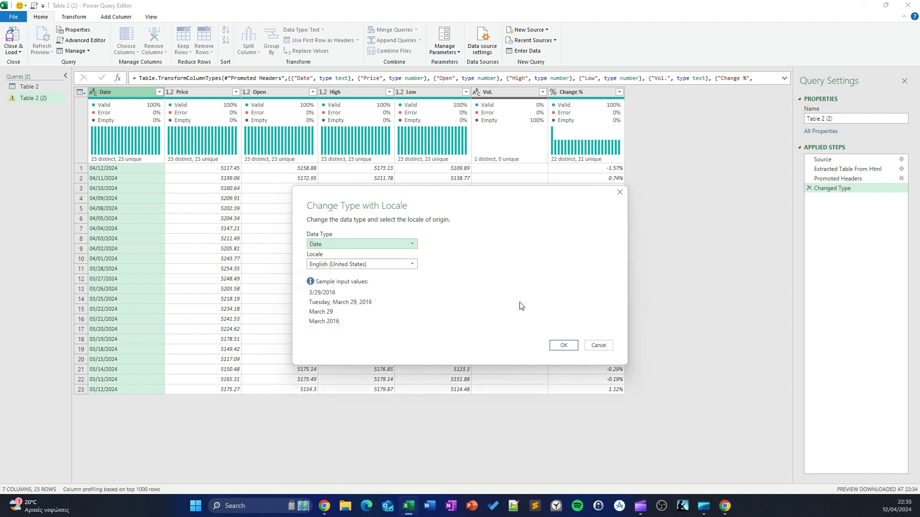
left_click(562, 346)
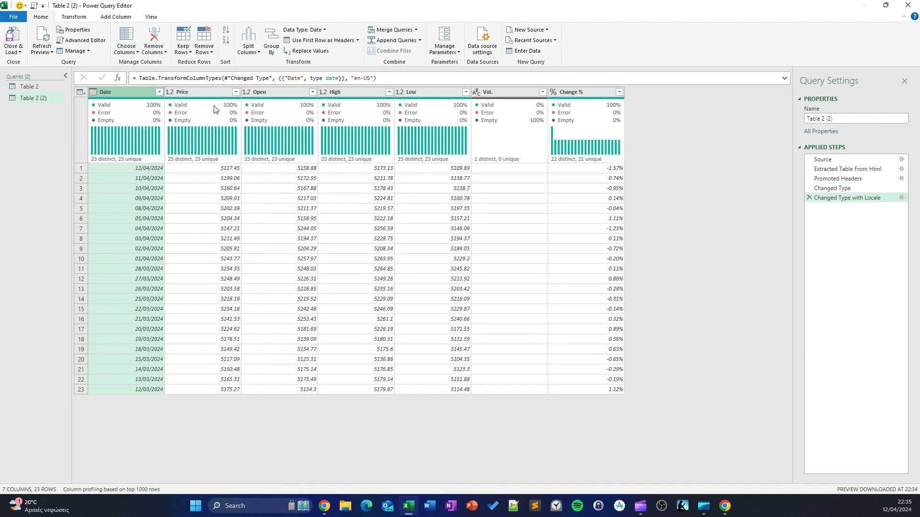
Review the Vol. and Change % columns, and load the S&P 500 query as a connection only, added to the Data Model
left_click(516, 93)
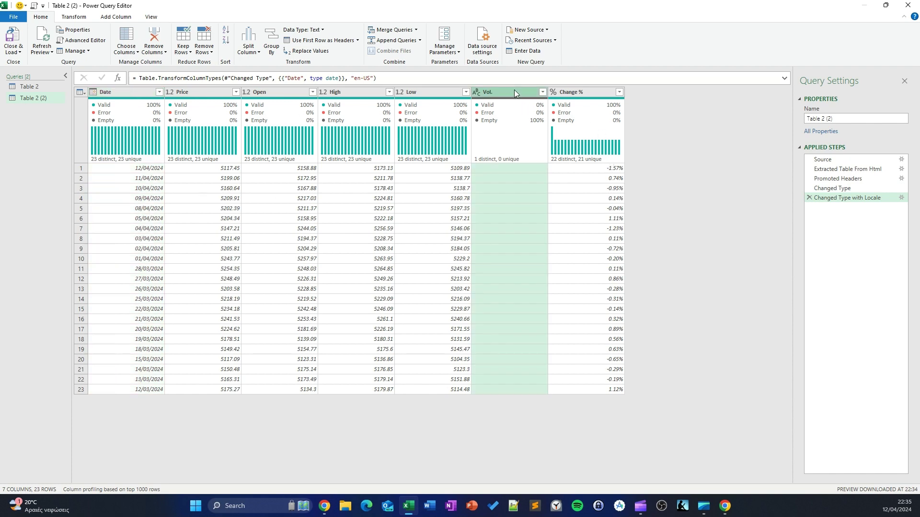
left_click(573, 93)
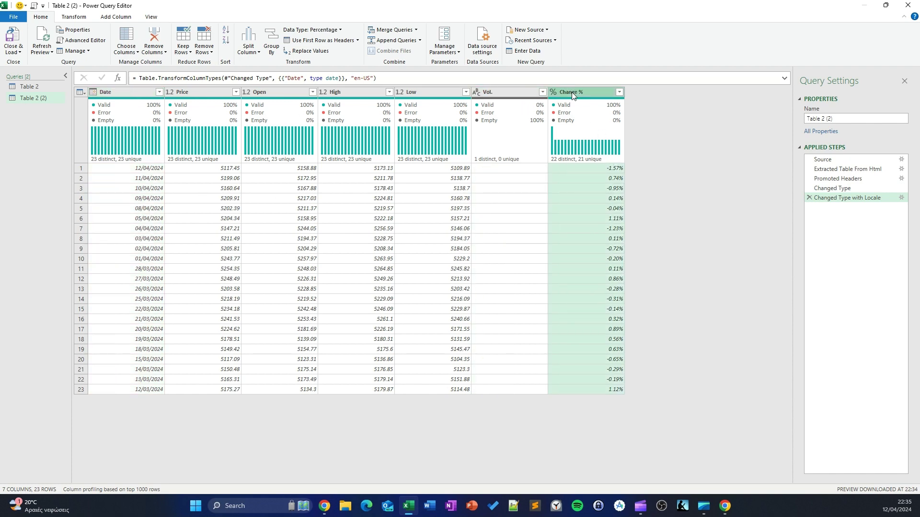
left_click(14, 51)
left_click(47, 73)
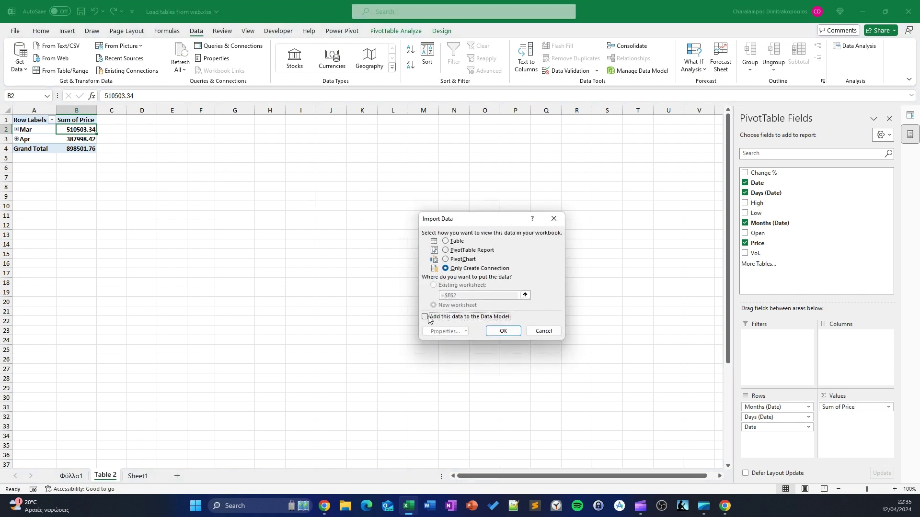
left_click(425, 317)
left_click(502, 330)
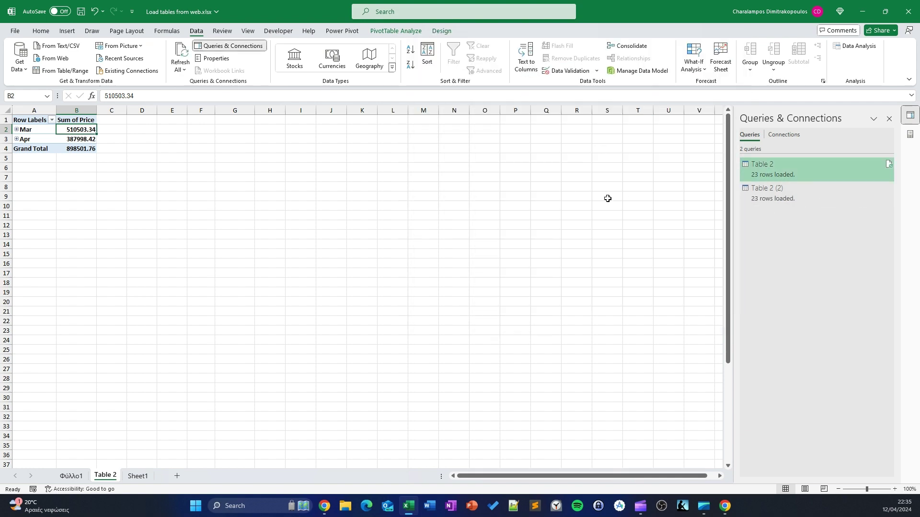
Change the Table 2 query's load settings to Only Create Connection with its data added to the Data Model, and select cell A1
right_click(770, 170)
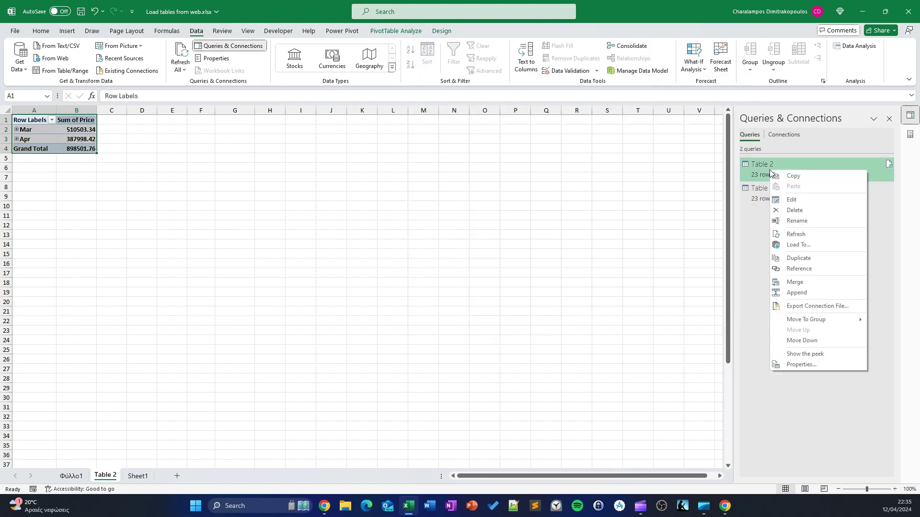
left_click(799, 245)
left_click(424, 316)
left_click(446, 269)
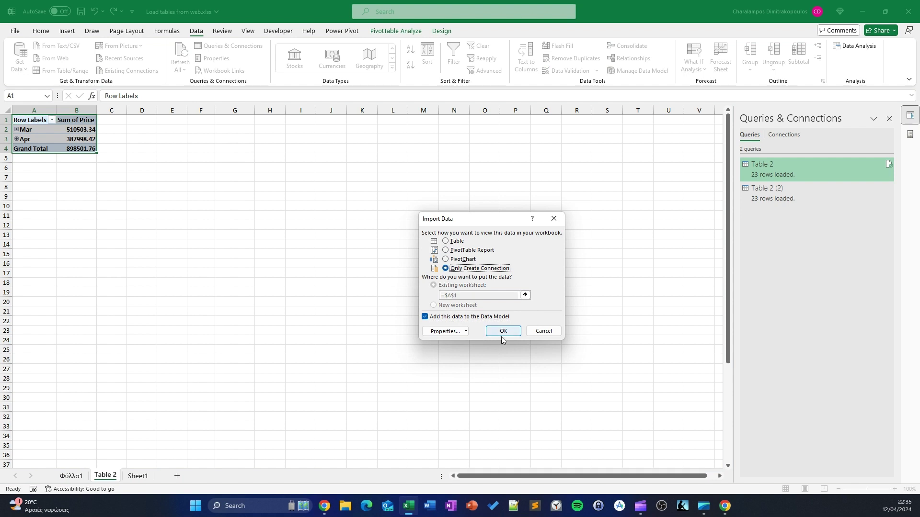
left_click(503, 331)
left_click(437, 282)
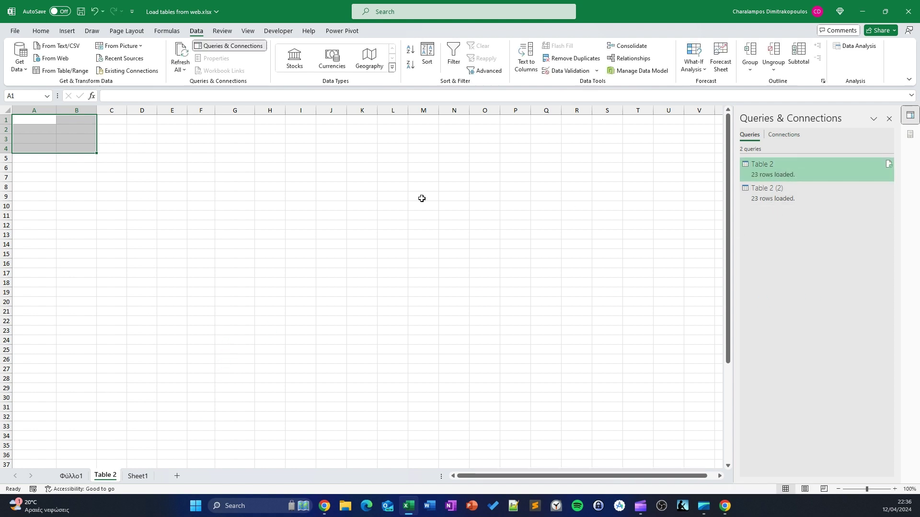
left_click(232, 168)
left_click(43, 120)
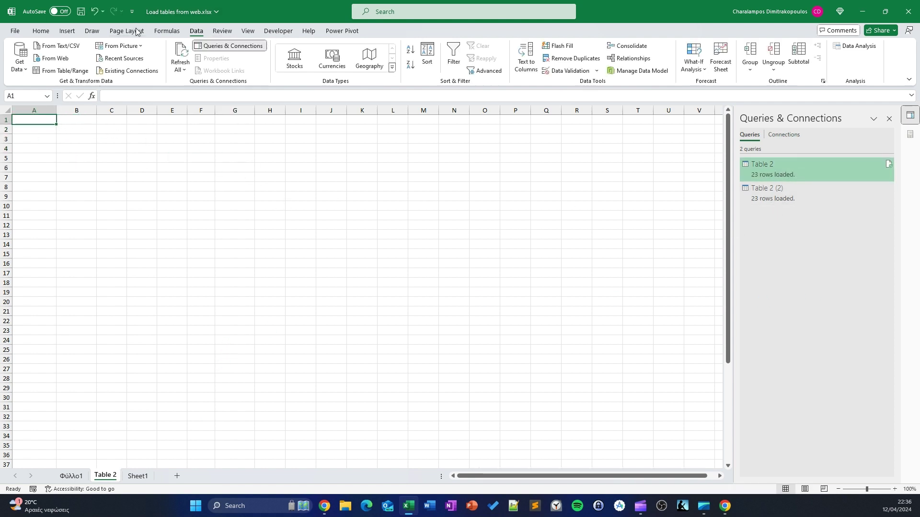
Open the data model in Power Pivot's Diagram View and enlarge both tables to show all their fields
left_click(349, 33)
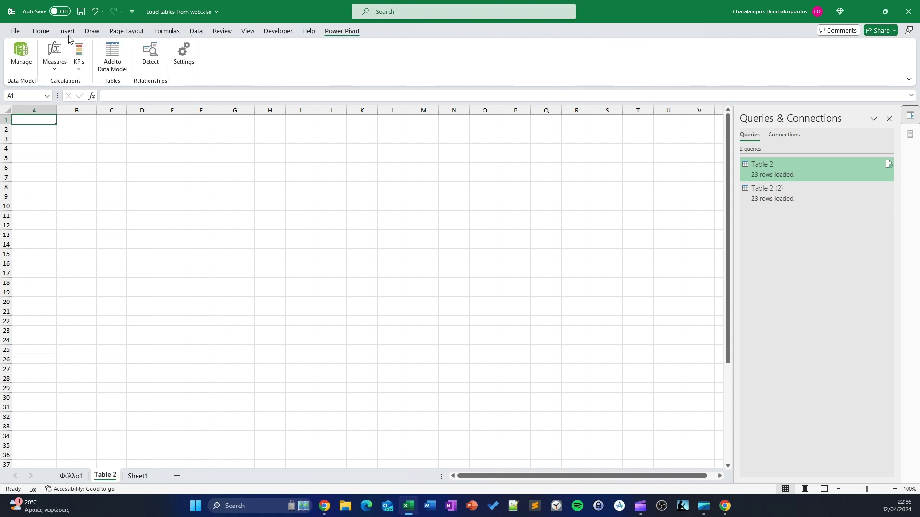
left_click(21, 53)
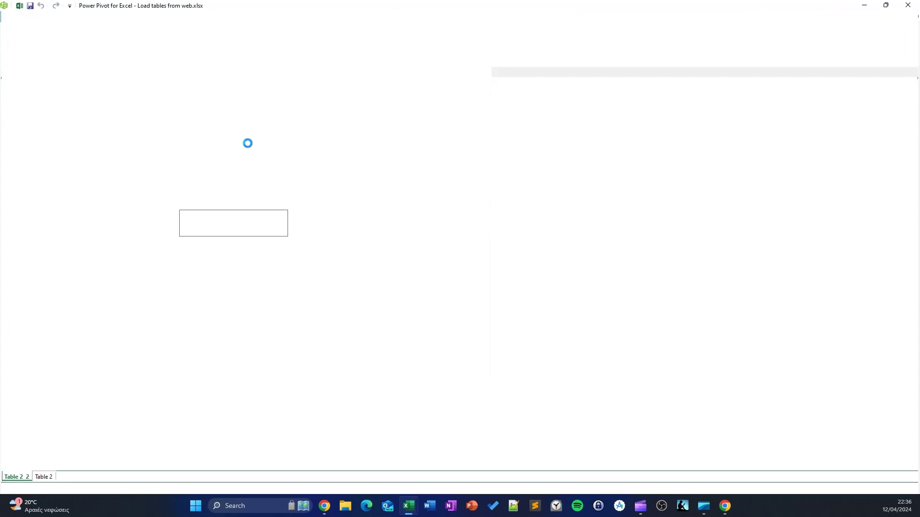
left_click(511, 40)
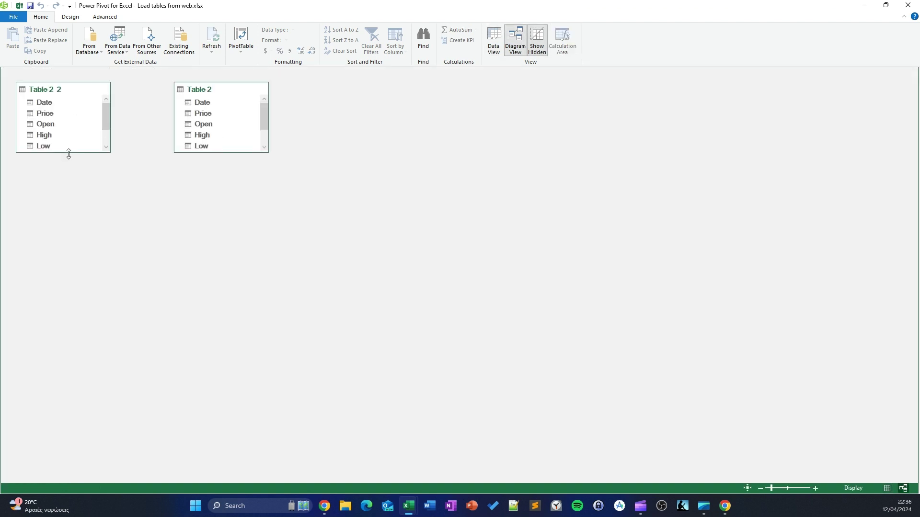
left_click_drag(68, 153, 69, 250)
left_click_drag(236, 153, 236, 252)
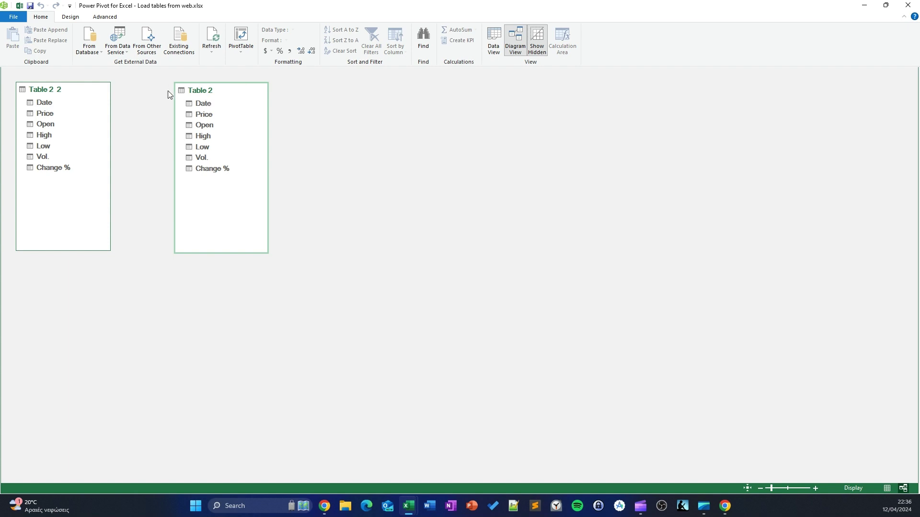
Create a new date table in the data model, place it beside Table 2 and enlarge it to show all fields
left_click(67, 17)
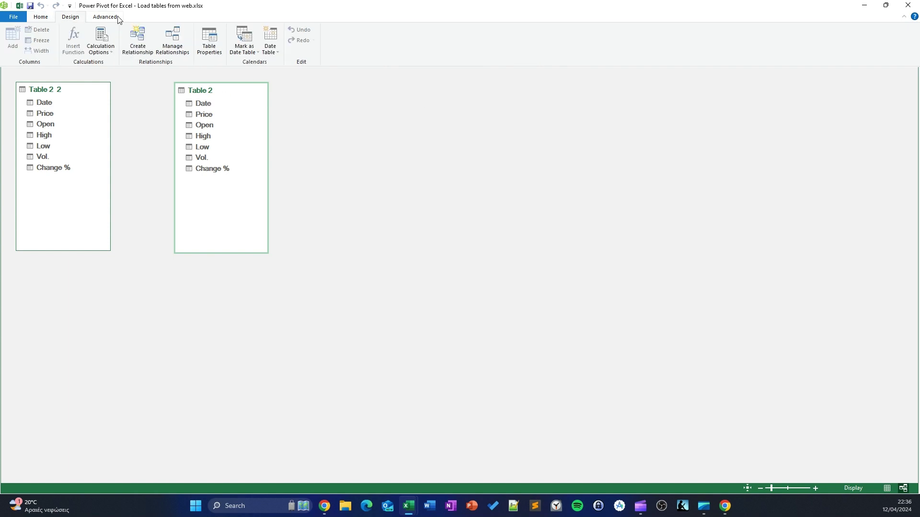
left_click(276, 49)
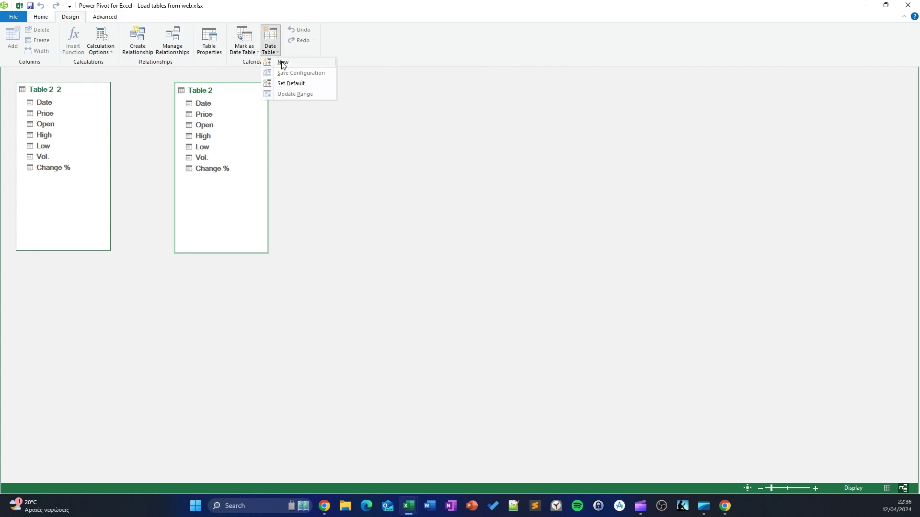
left_click(283, 63)
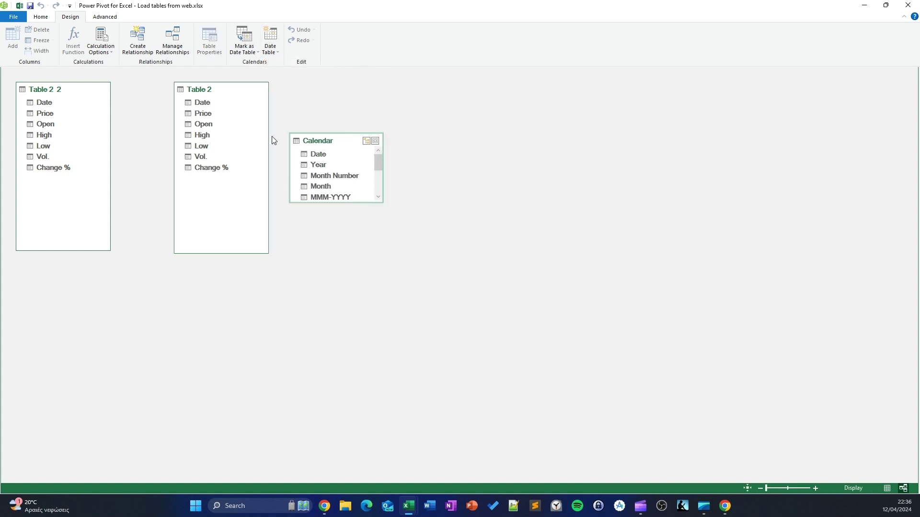
left_click_drag(322, 143, 337, 106)
left_click_drag(335, 92, 336, 92)
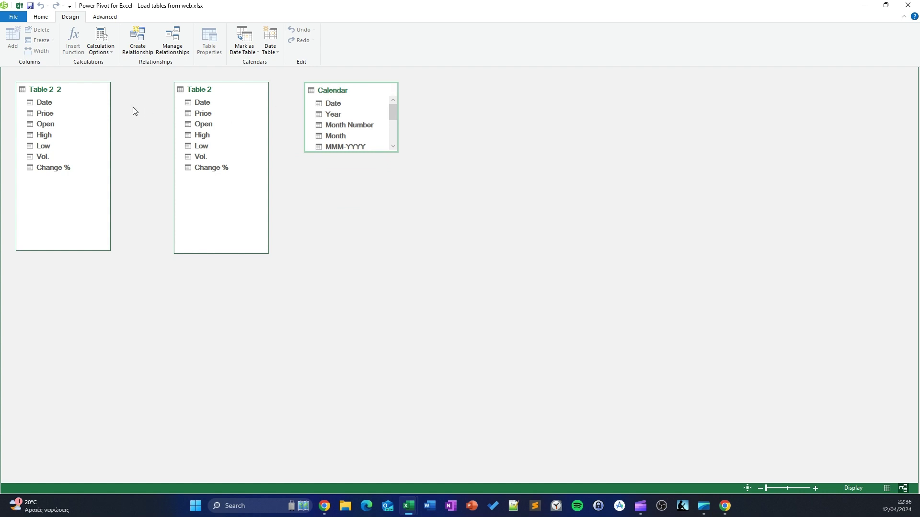
left_click_drag(356, 154, 368, 244)
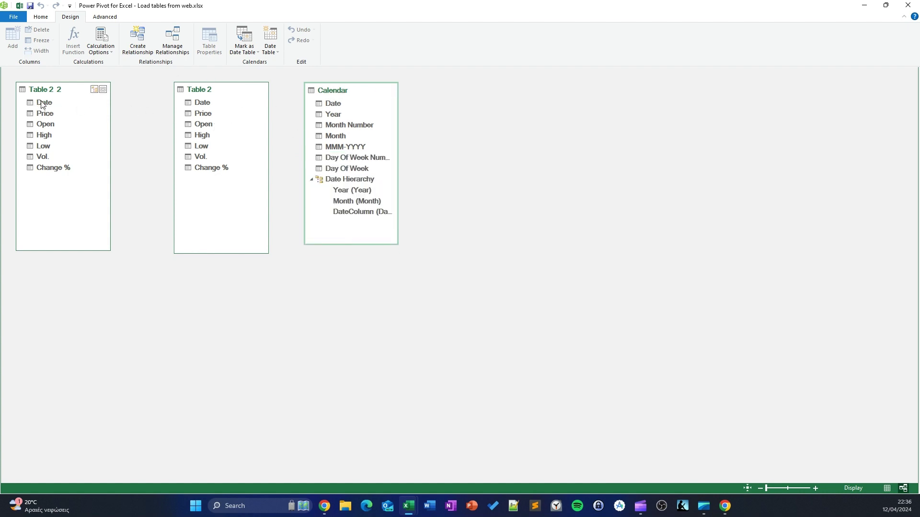
Relate the Date fields of both price tables to the Calendar's Date, rearrange the tables around the Calendar and close Power Pivot
left_click_drag(42, 104, 348, 102)
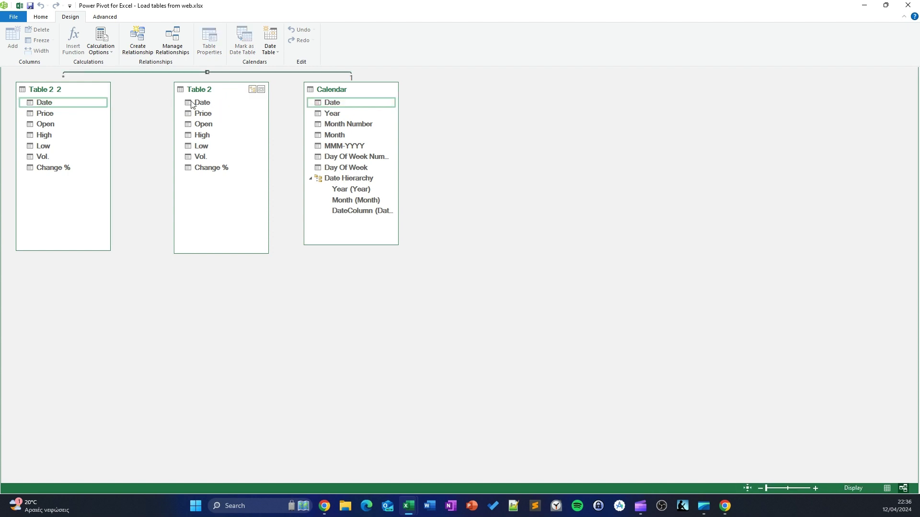
left_click_drag(192, 104, 350, 113)
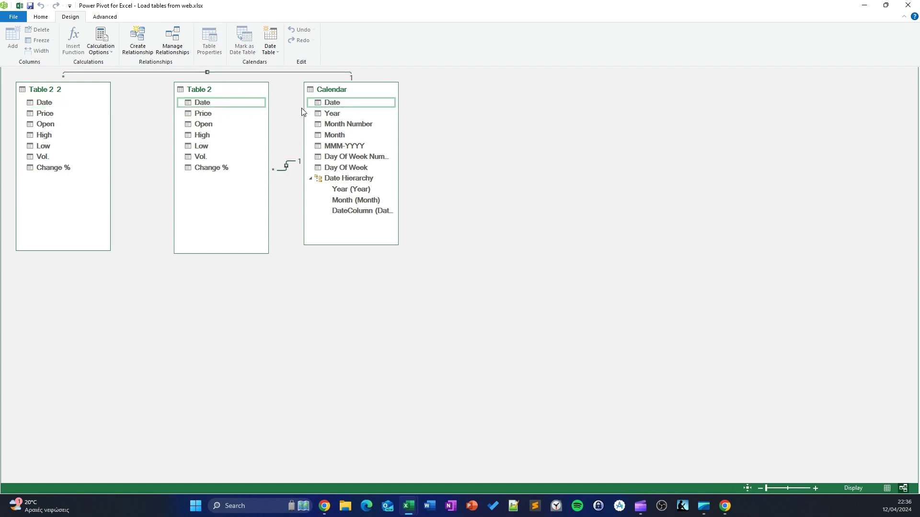
left_click_drag(225, 89, 67, 267)
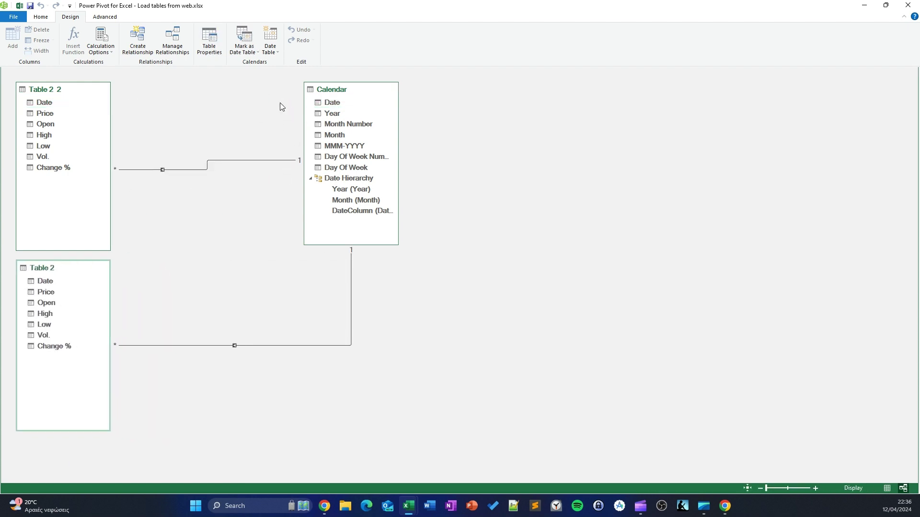
left_click_drag(364, 90, 214, 180)
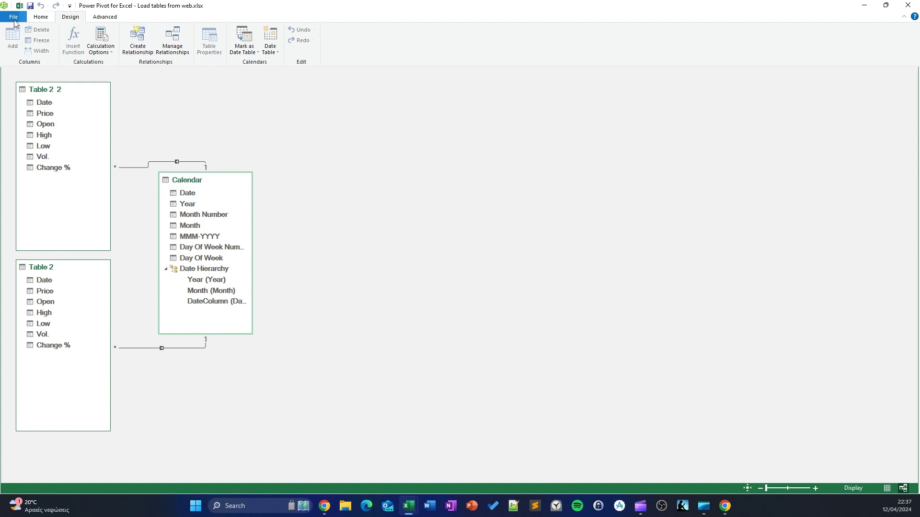
left_click(42, 17)
left_click(905, 5)
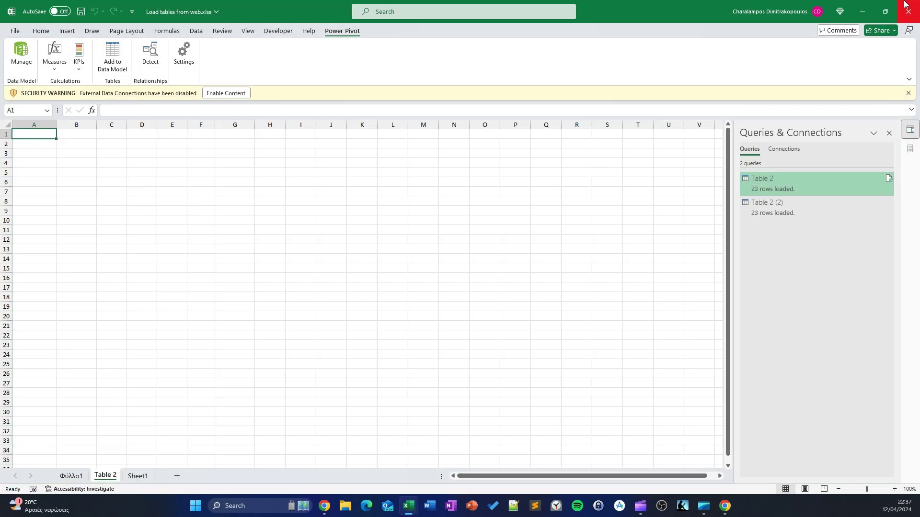
Enable the external data connections and insert a PivotTable from the Data Model at cell A1 of the Table 2 sheet
left_click(227, 93)
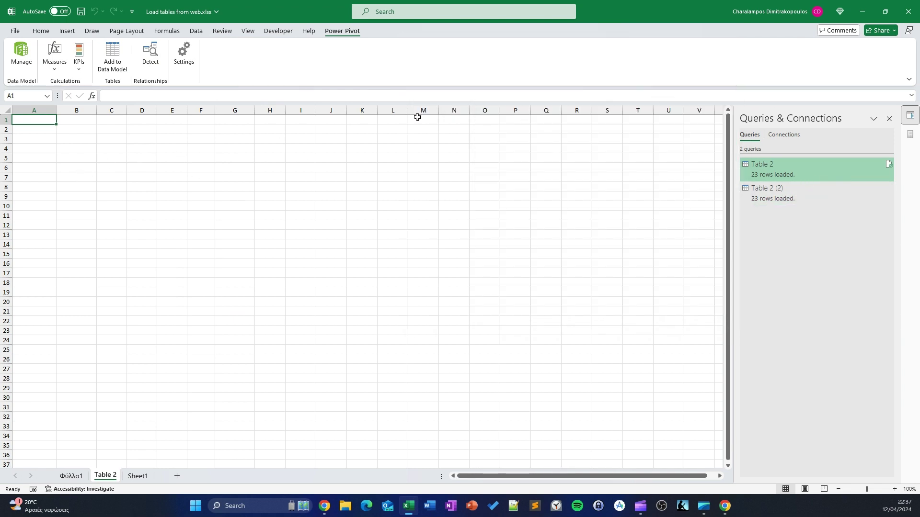
left_click(71, 33)
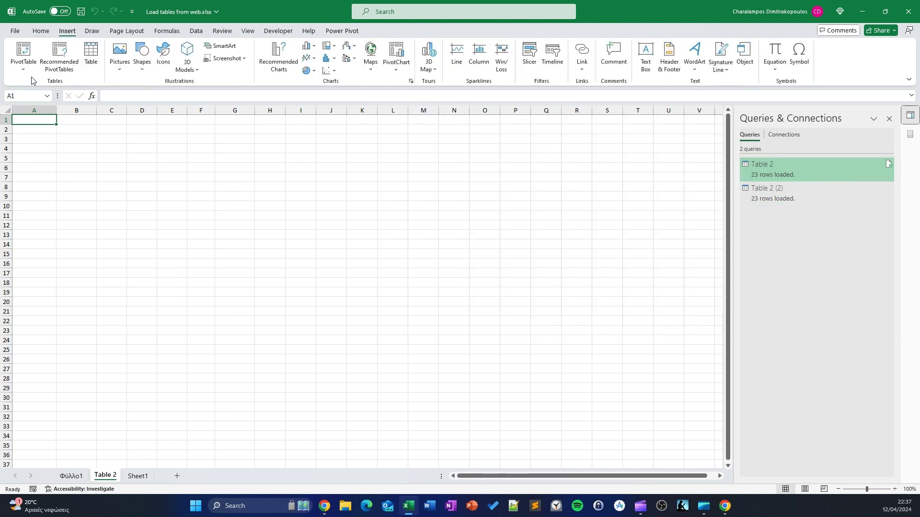
left_click(23, 67)
left_click(29, 109)
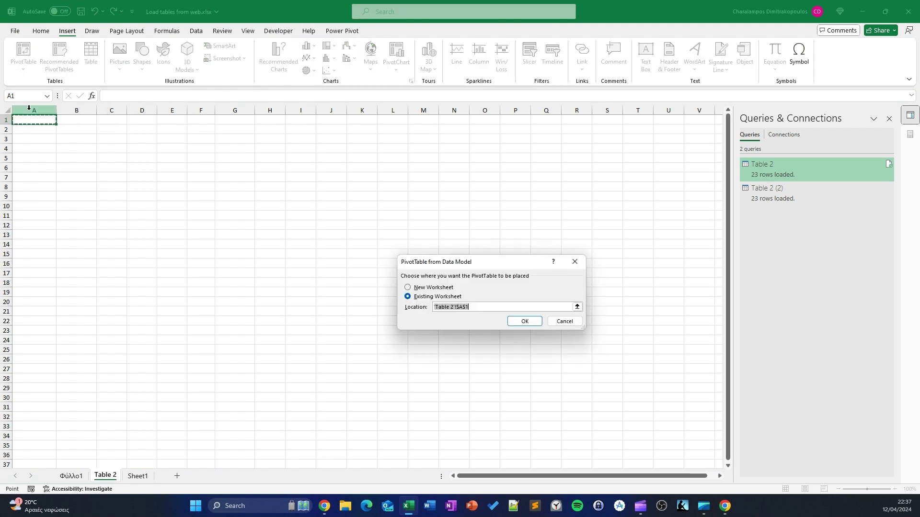
left_click(524, 321)
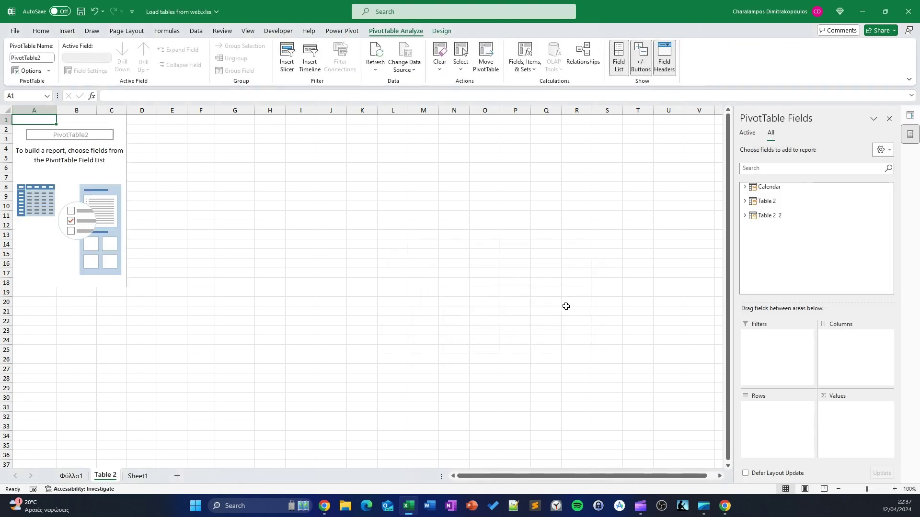
Add the Calendar's Date Hierarchy to the PivotTable rows, and test expanding and collapsing the year 2024
left_click(766, 188)
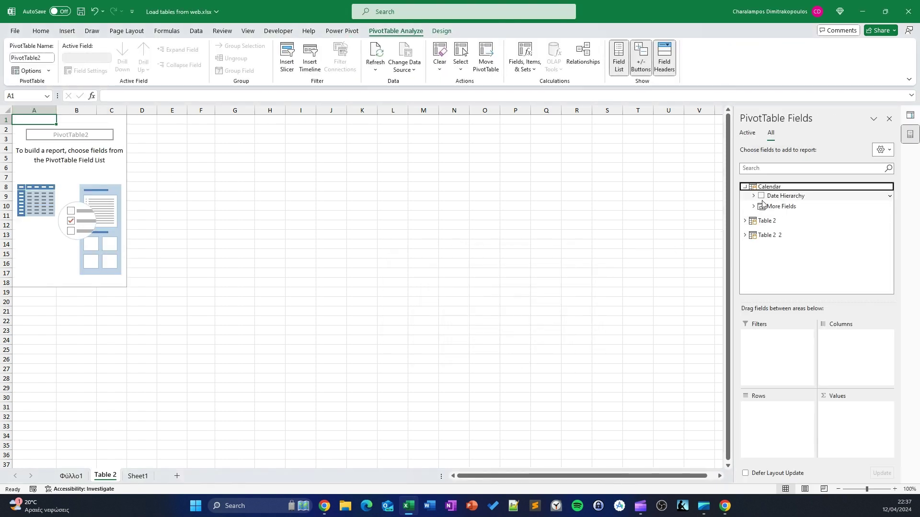
left_click_drag(790, 194, 766, 407)
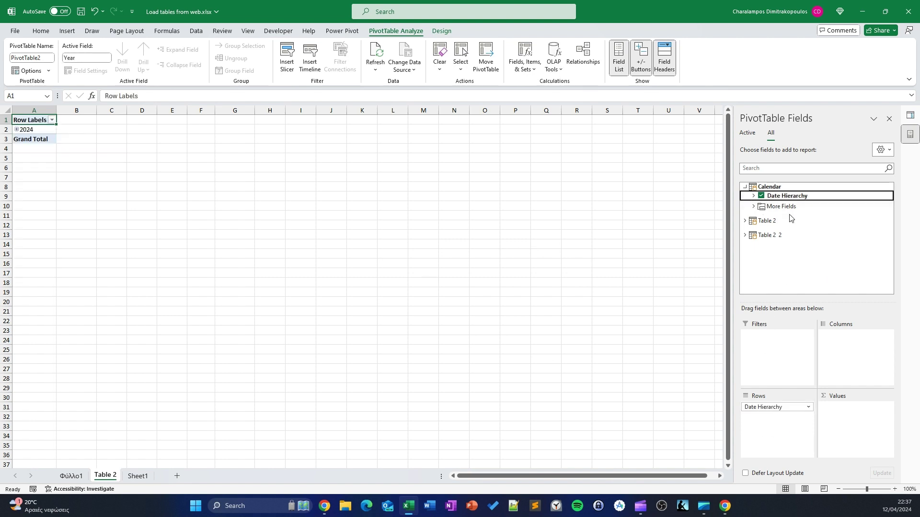
left_click(17, 130)
left_click(17, 130)
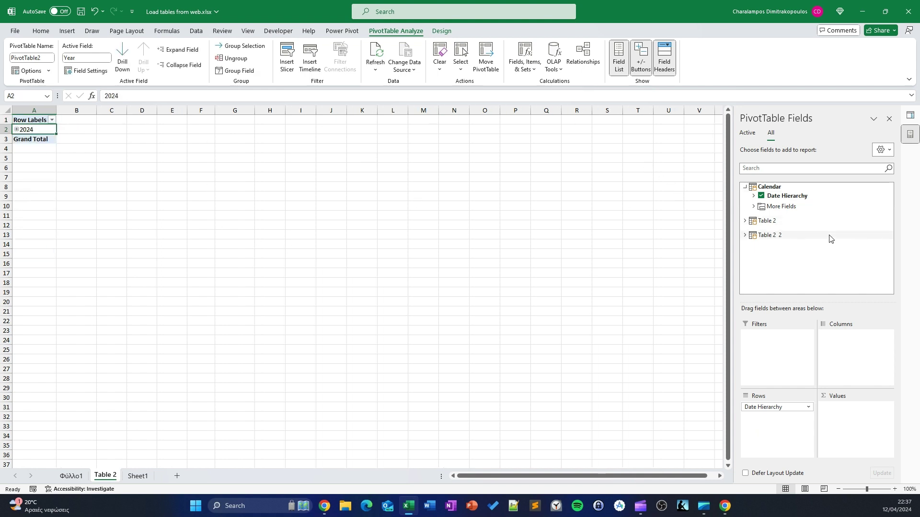
Add the Price fields from both Table 2 and Table 2 2 to the PivotTable values
left_click(745, 221)
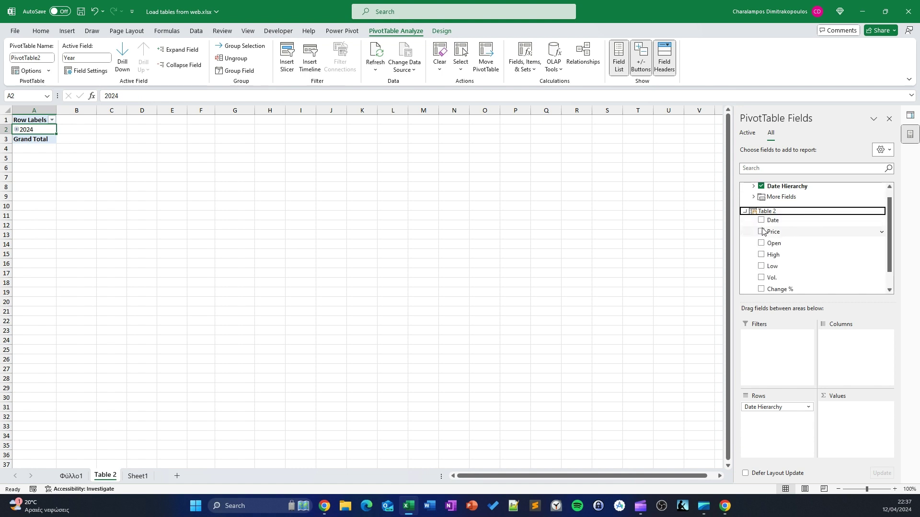
left_click_drag(778, 240, 860, 440)
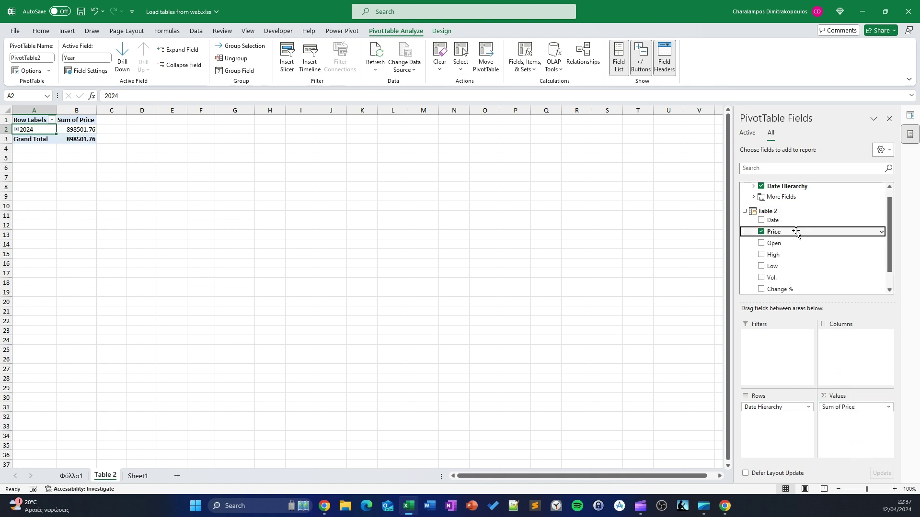
scroll(797, 234, "down", 1)
scroll(786, 249, "down", 3)
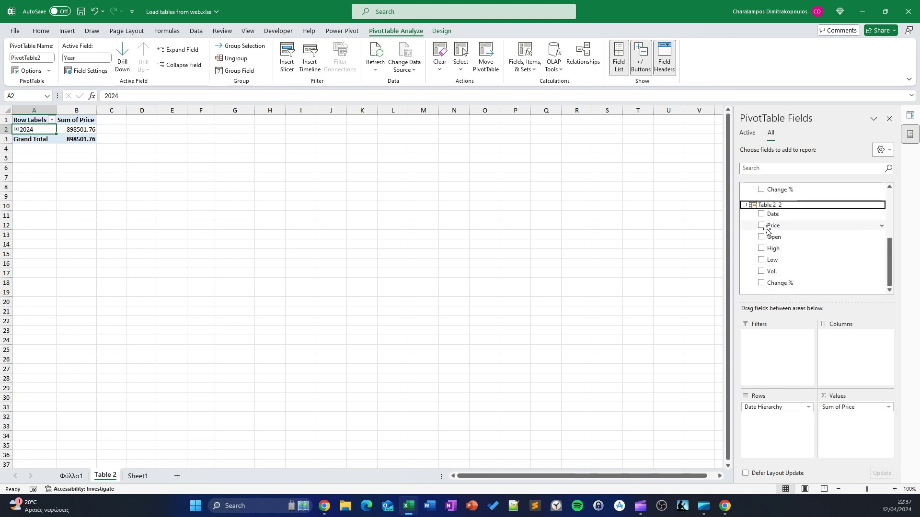
left_click_drag(772, 225, 862, 427)
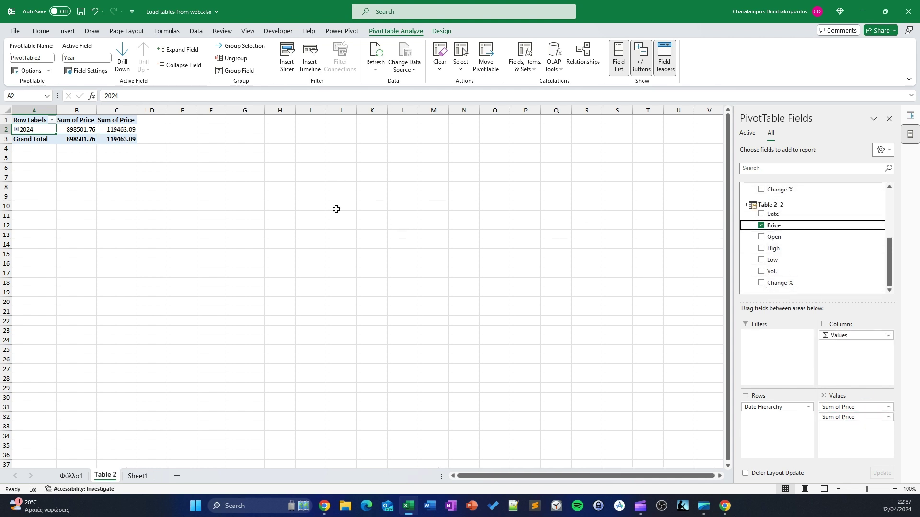
Insert a Line PivotChart based on the PivotTable with both Price sums
left_click(67, 31)
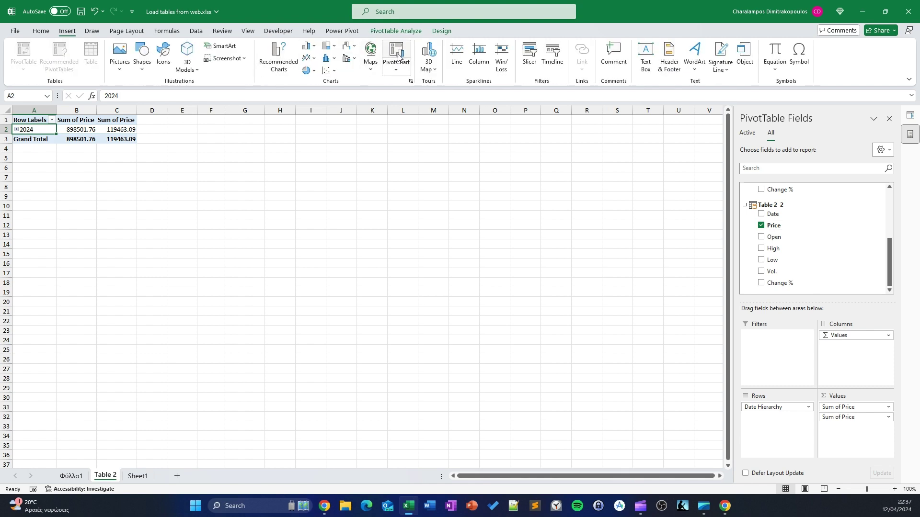
left_click(405, 53)
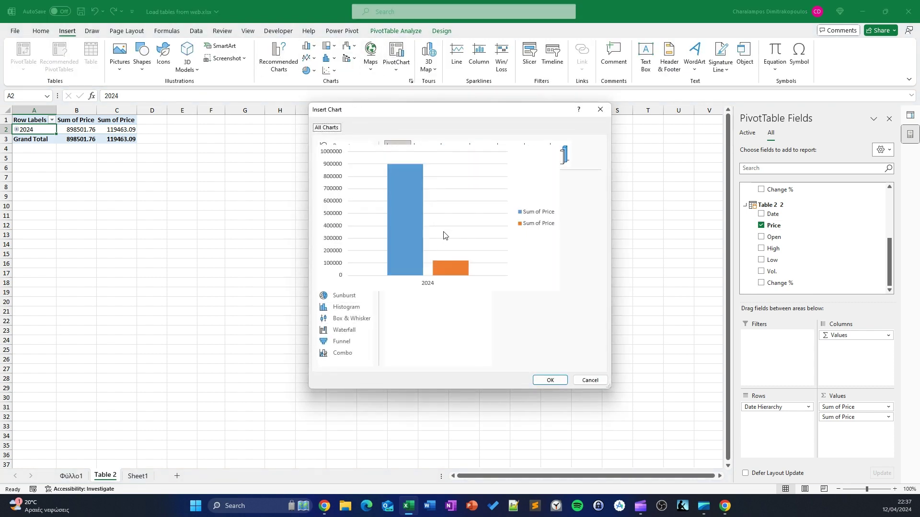
left_click(339, 181)
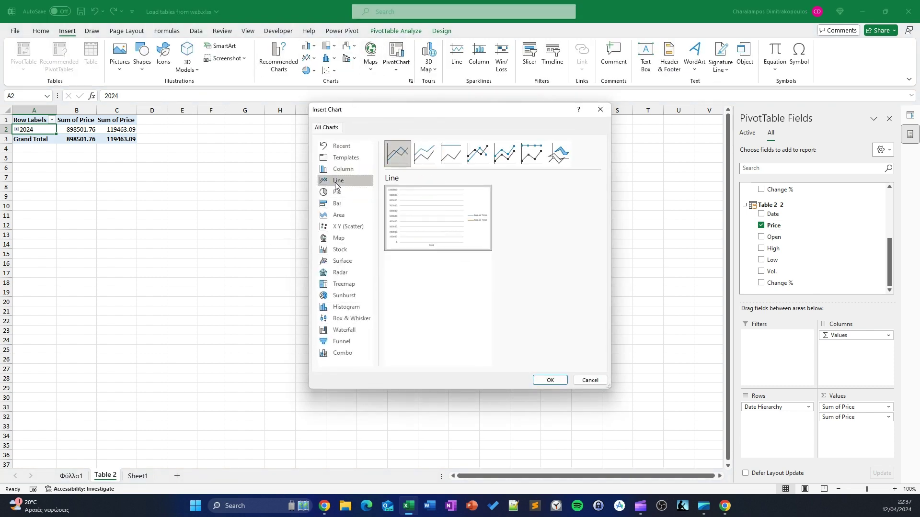
left_click(550, 380)
Move the PivotChart near the top of the sheet, enlarge it, and expand its Date Hierarchy down to individual dates
left_click_drag(468, 236, 386, 133)
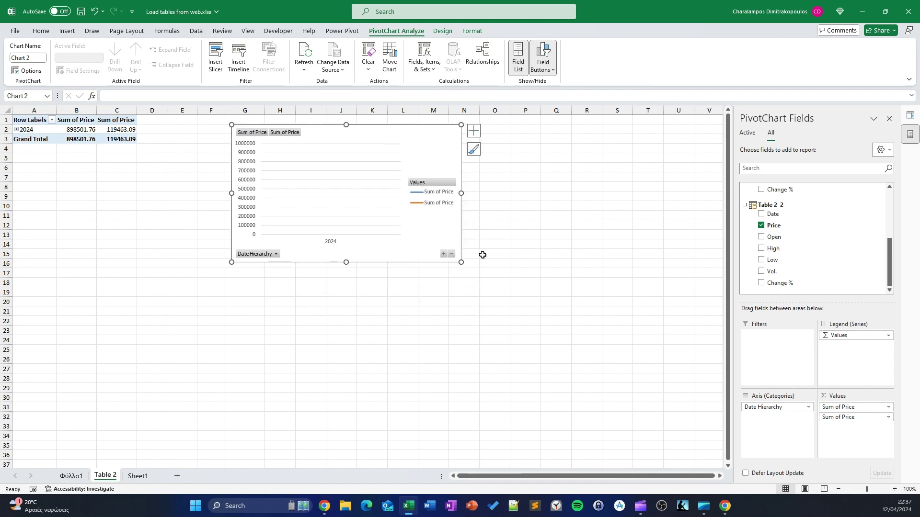
left_click_drag(461, 263, 612, 335)
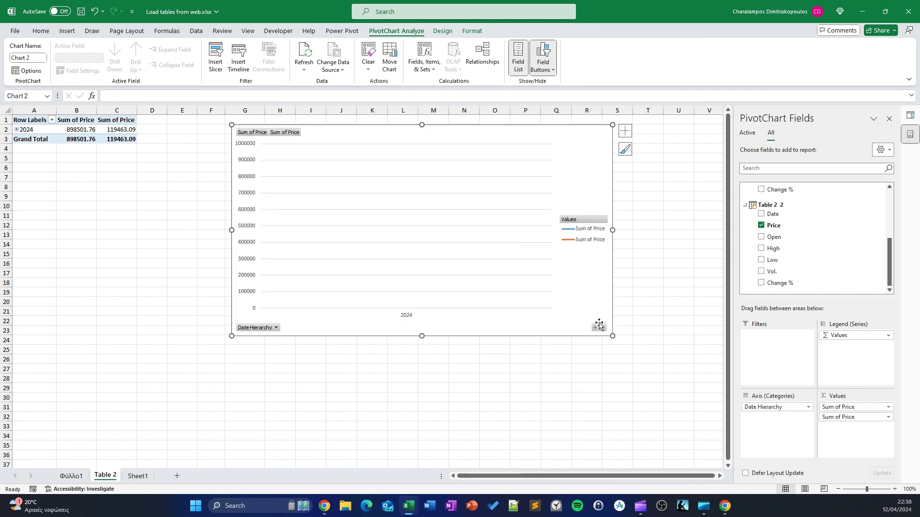
left_click(595, 328)
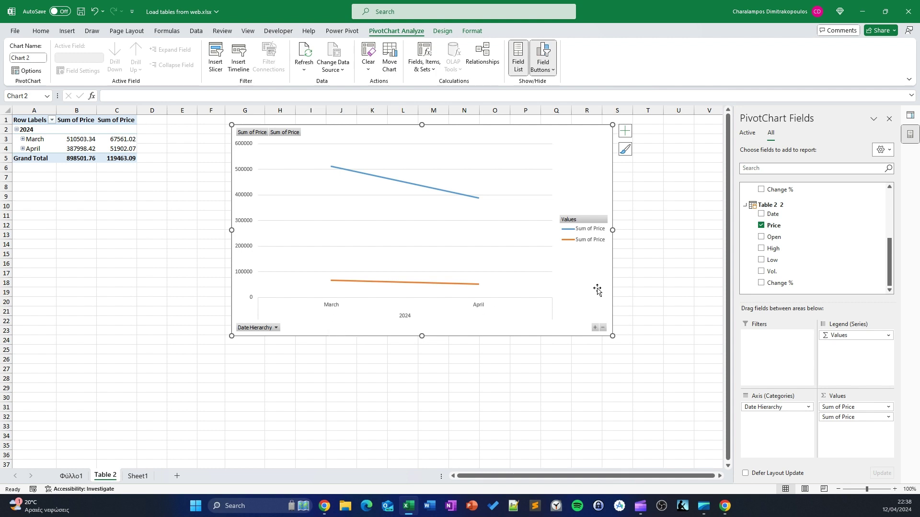
left_click(596, 327)
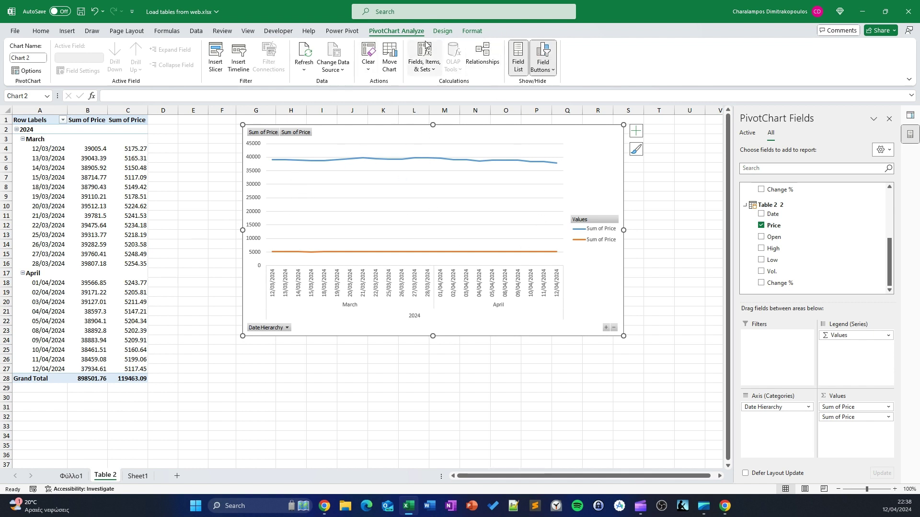
Change the PivotChart to a custom Combo with both series as Line and the second Sum of Price on the secondary axis
left_click(445, 30)
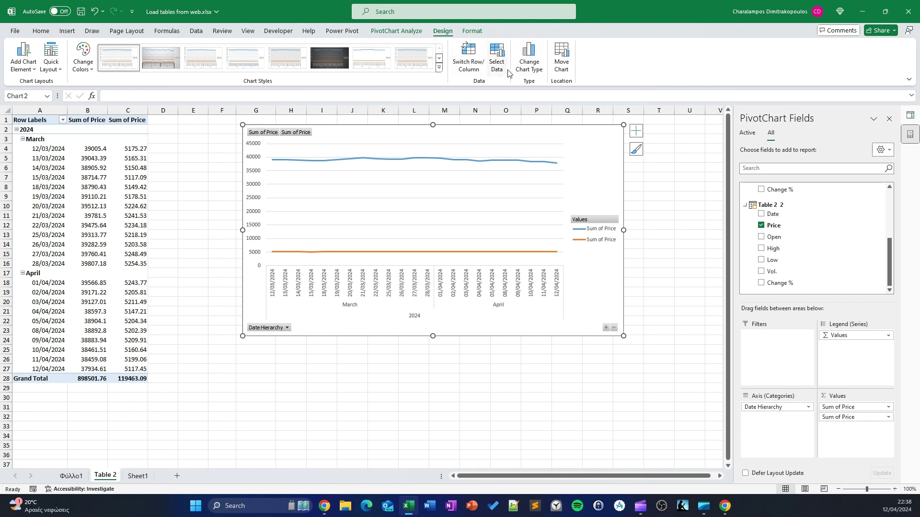
left_click(525, 71)
left_click(353, 356)
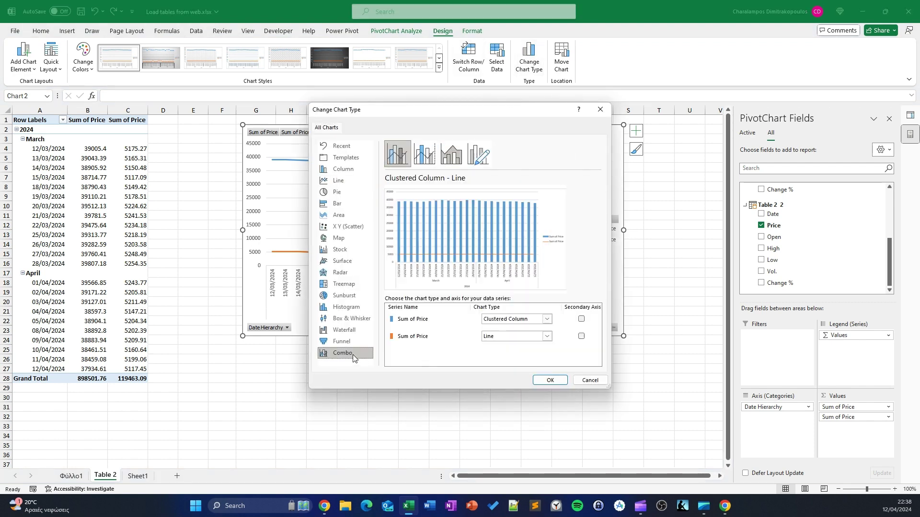
left_click(547, 320)
left_click(497, 229)
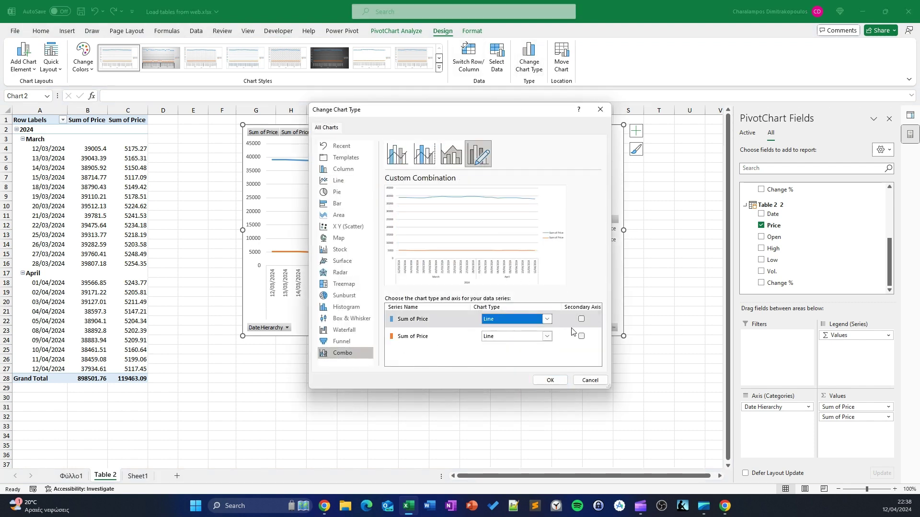
left_click(581, 336)
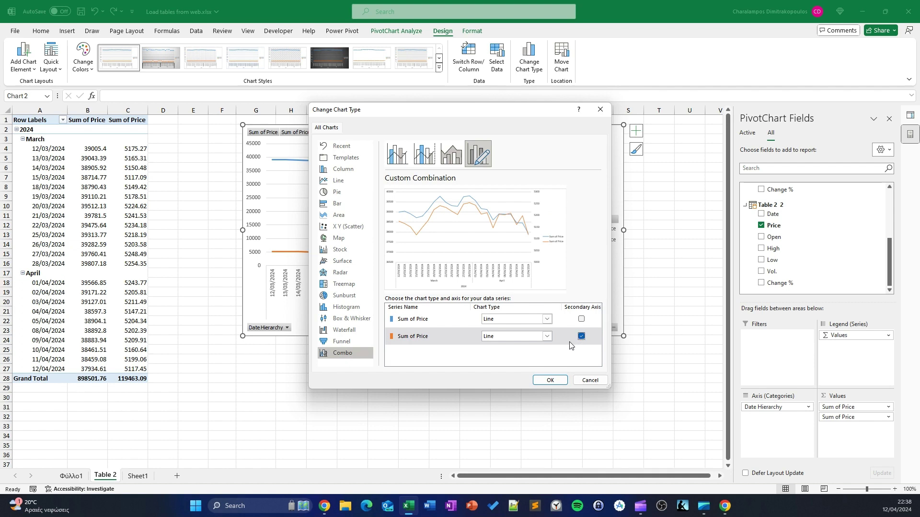
left_click(550, 381)
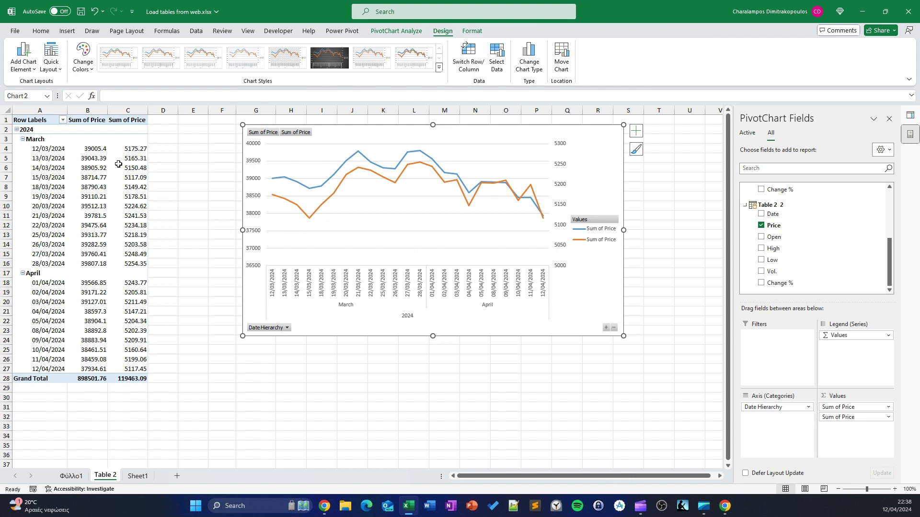
Replace the Date Hierarchy on the chart's axis with the Calendar's Date field, and move the chart closer to the PivotTable
scroll(810, 254, "up", 5)
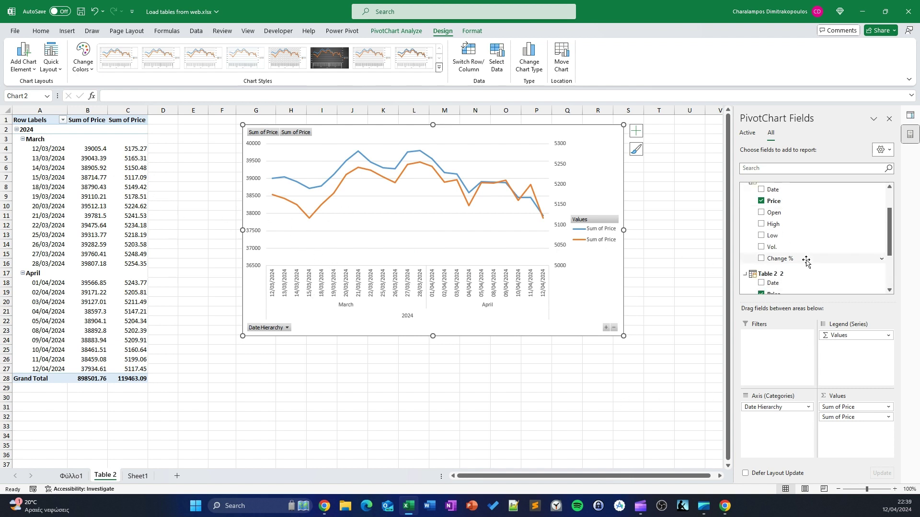
left_click_drag(765, 407, 583, 419)
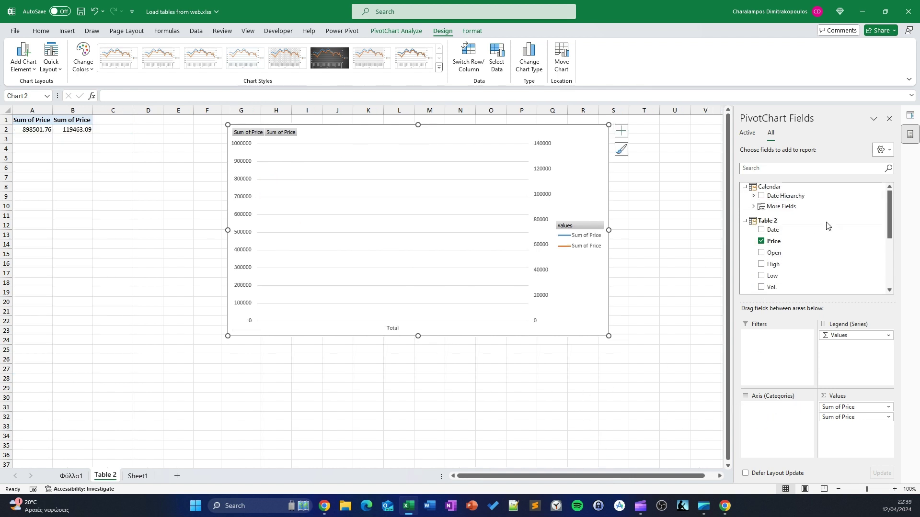
left_click(754, 207)
left_click_drag(784, 217, 778, 413)
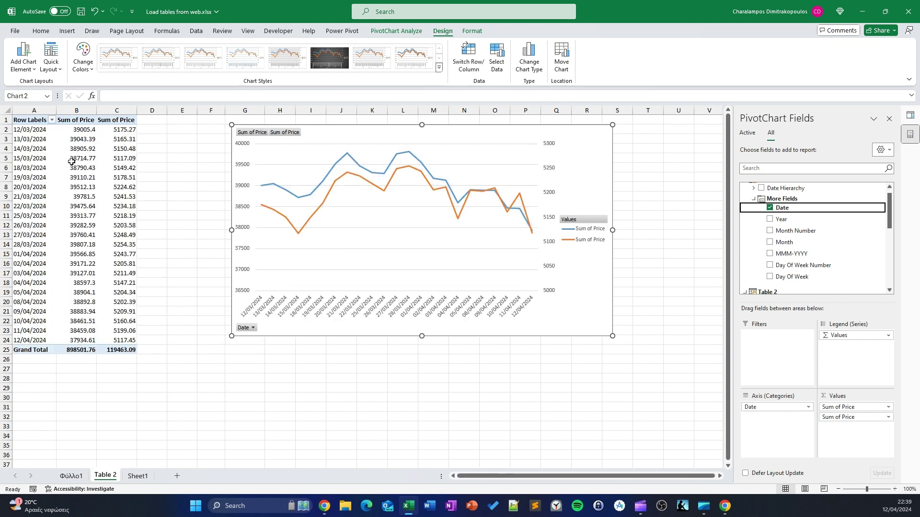
mouse_move(371, 138)
left_mouse_down()
mouse_move(328, 146)
mouse_move(317, 136)
left_mouse_up()
left_click(327, 408)
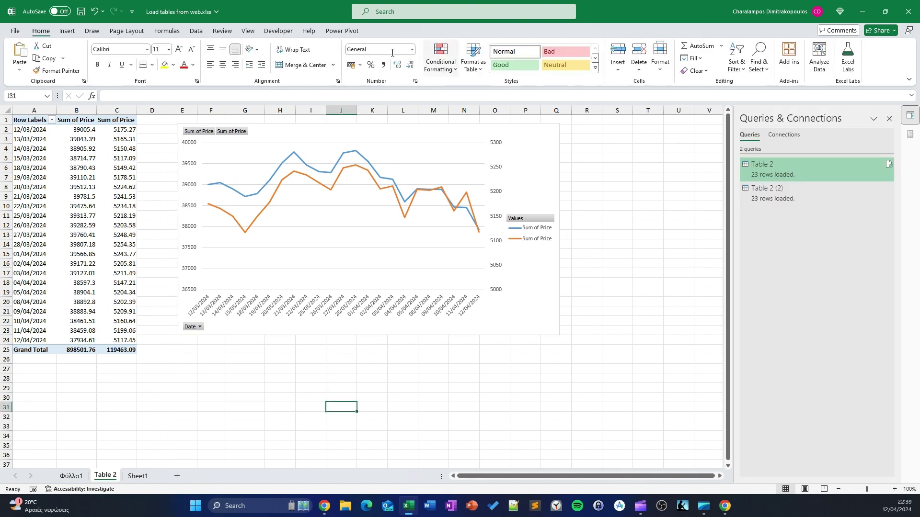
Check in the Excel add-ins list whether the Analysis ToolPak is enabled, and close the list
left_click(197, 32)
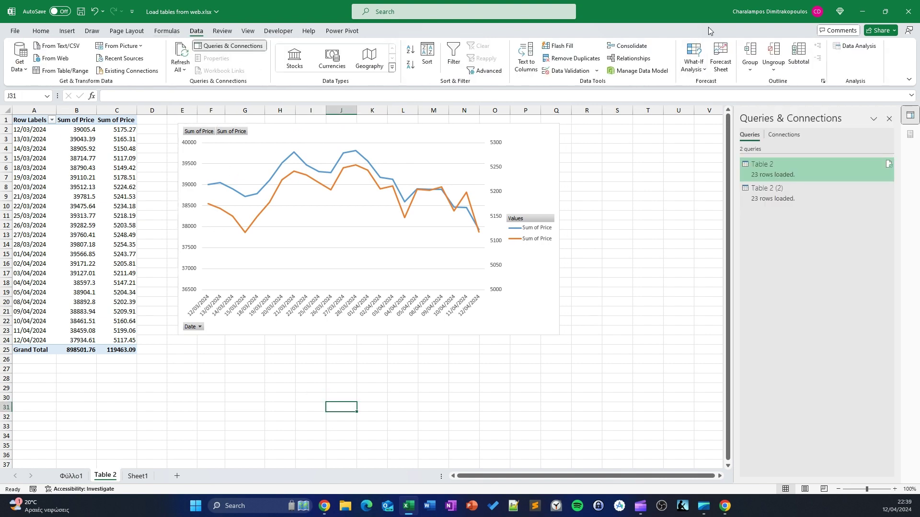
left_click(14, 31)
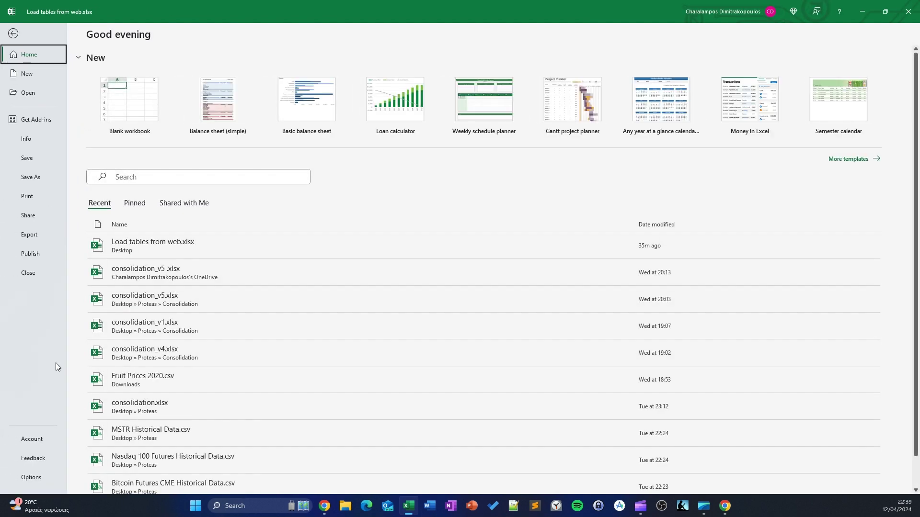
left_click(29, 478)
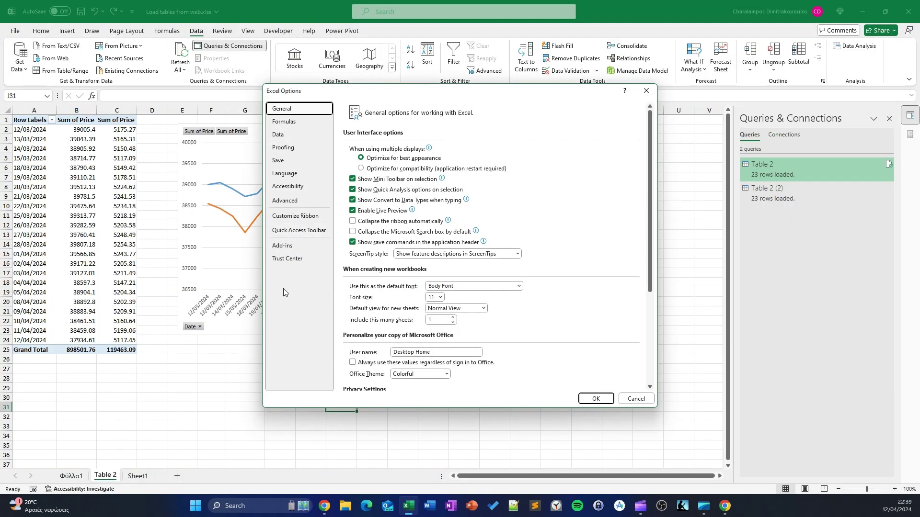
left_click(282, 245)
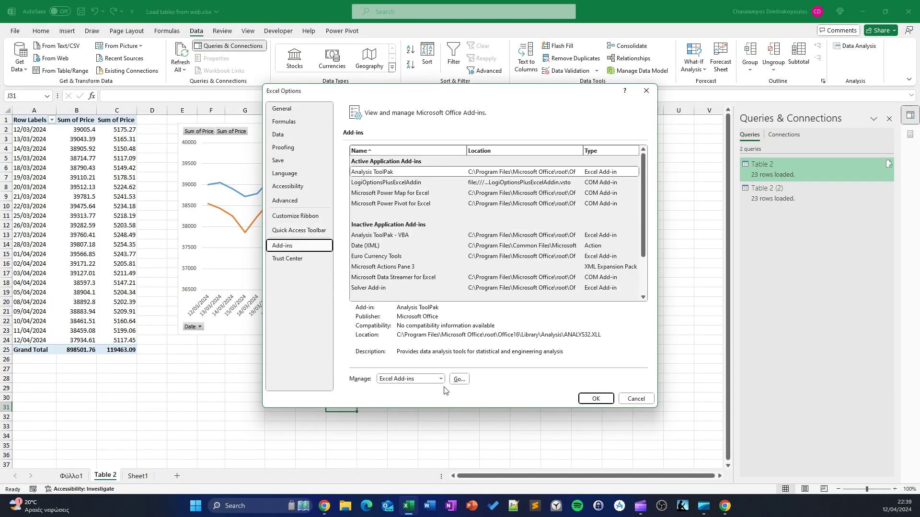
left_click(457, 379)
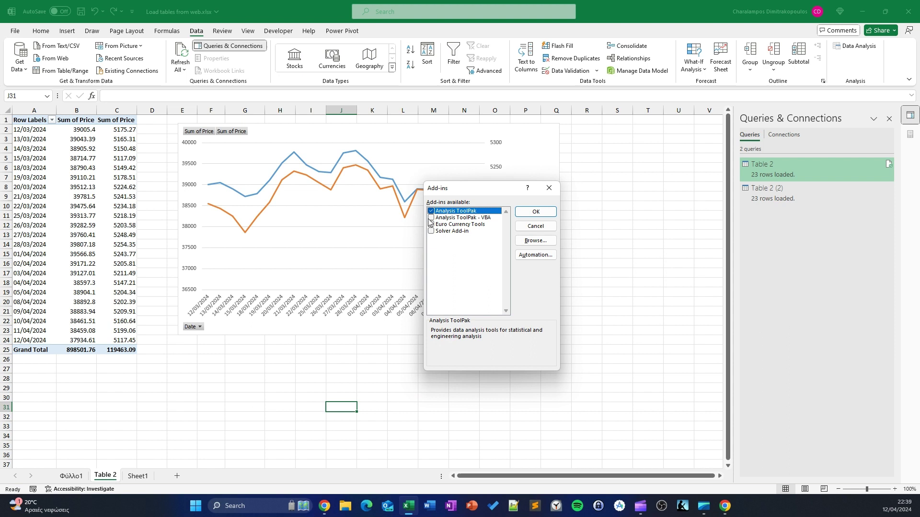
left_click(549, 188)
Start a Regression in Data Analysis with $B$1:$B$24 as the Y range and $C$1:$C$24 as the X range
left_click(875, 48)
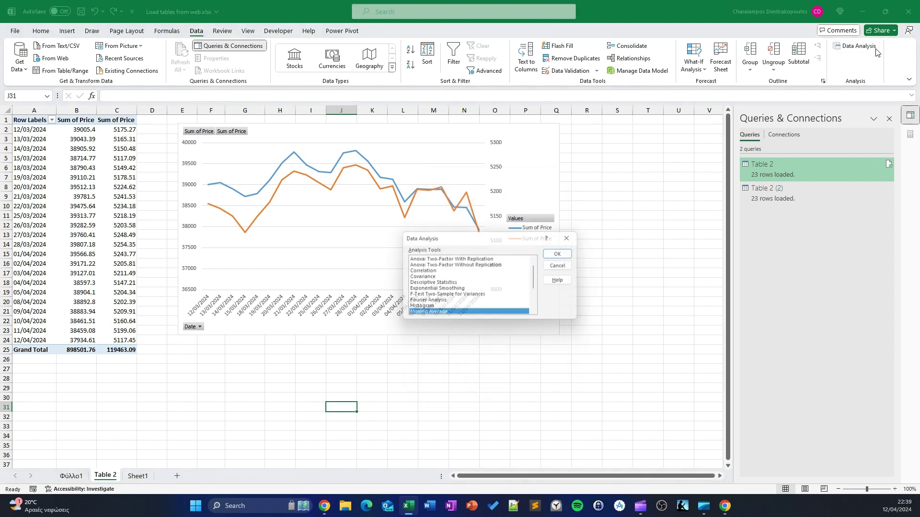
left_click_drag(538, 277, 538, 292)
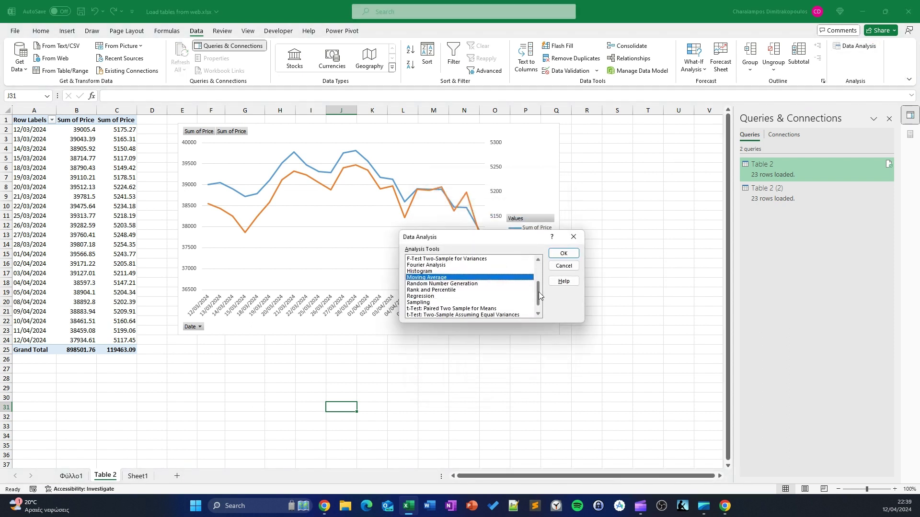
left_click(421, 296)
left_click(565, 253)
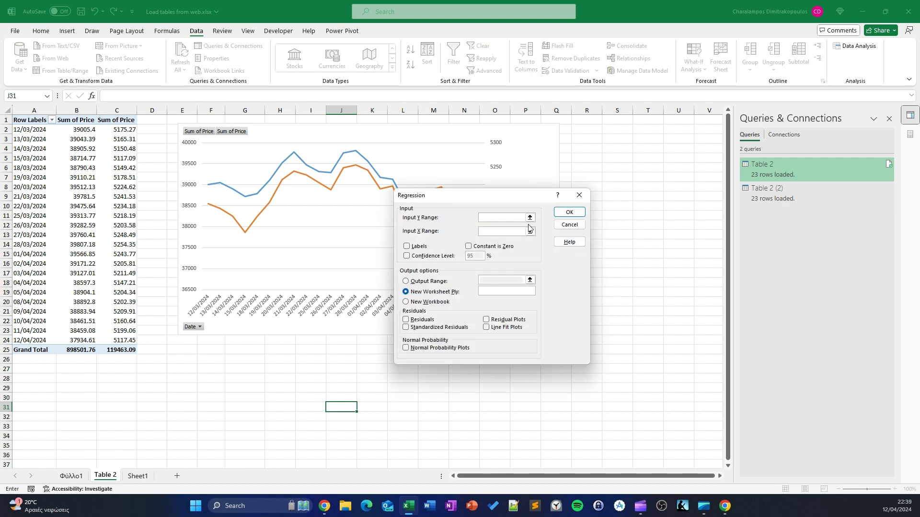
left_click(530, 217)
left_click_drag(79, 120, 91, 341)
left_click(584, 208)
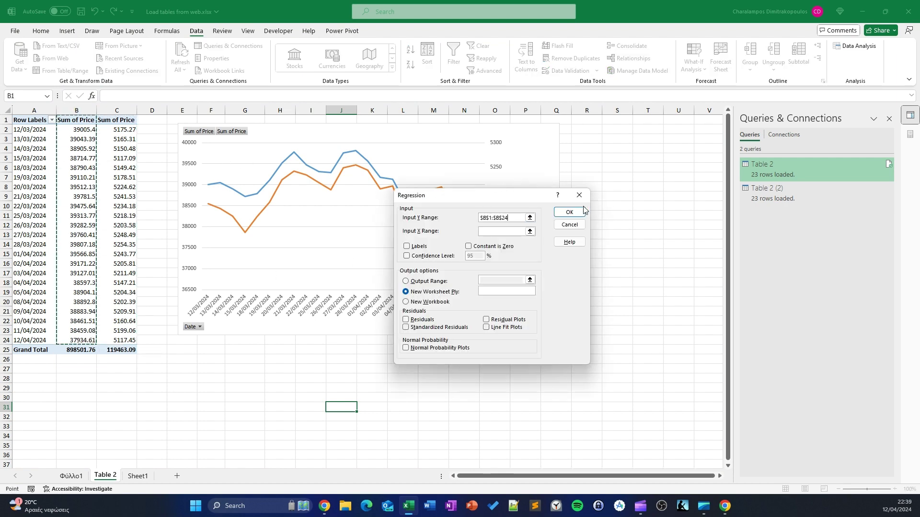
left_click(530, 231)
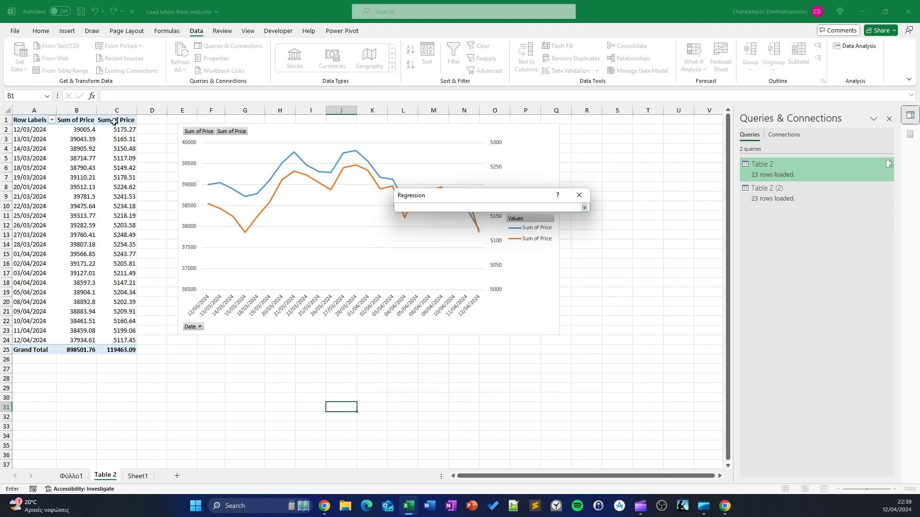
left_click_drag(114, 122, 115, 341)
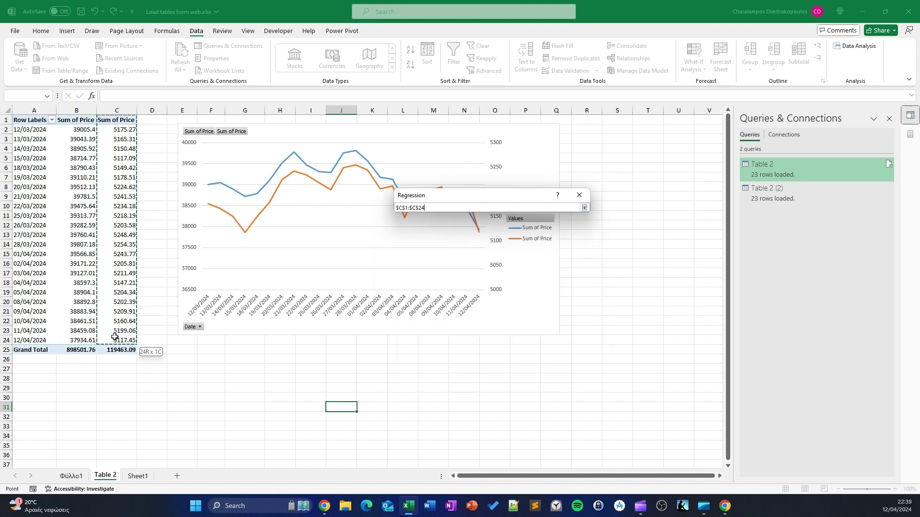
left_click(584, 208)
Enable Labels, all four residual options and Normal Probability Plots, and run the regression to a new worksheet
left_click(415, 246)
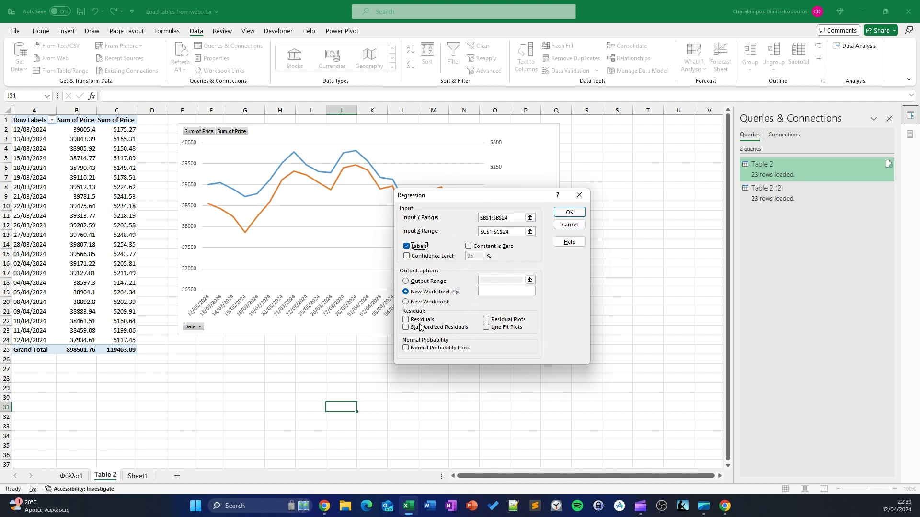
left_click(498, 320)
left_click(498, 328)
left_click(427, 328)
left_click(425, 320)
left_click(424, 348)
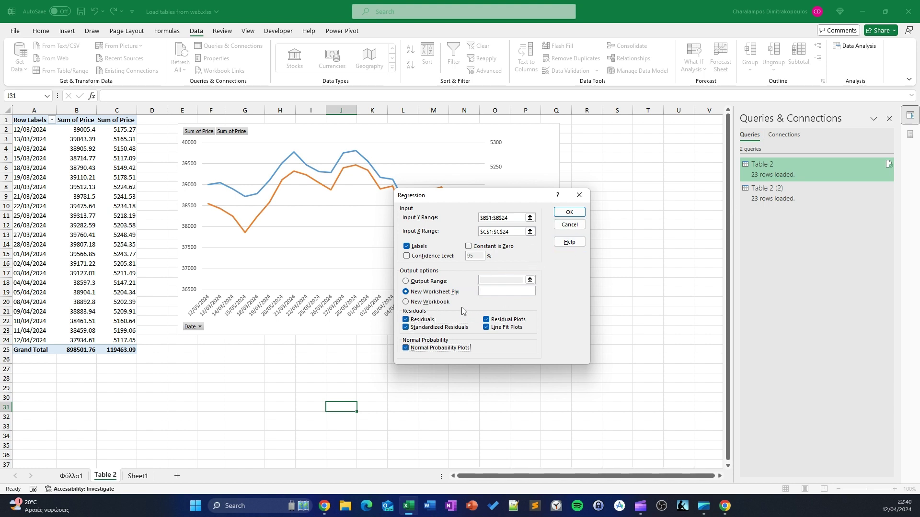
left_click(569, 213)
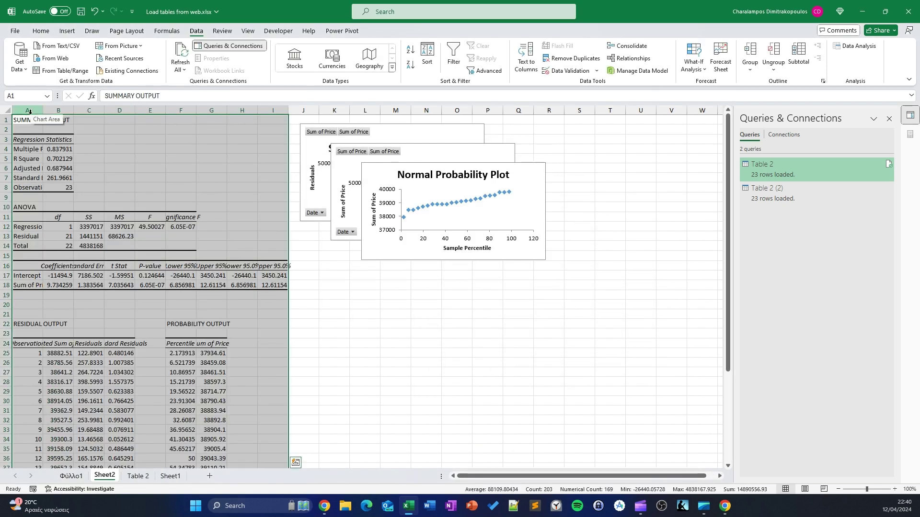
Autofit columns A to I of the regression output and stack its three overlapping charts vertically without overlap
left_click_drag(29, 111, 278, 111)
double_click(288, 110)
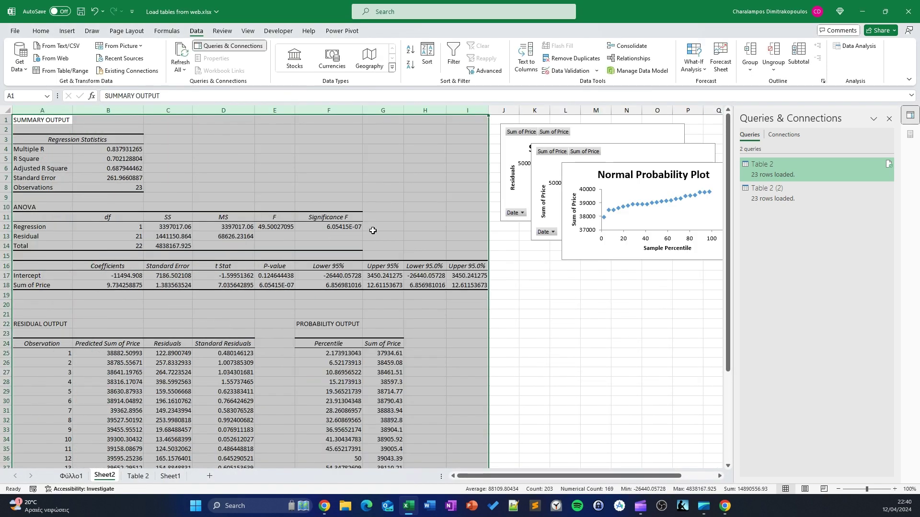
left_click(387, 205)
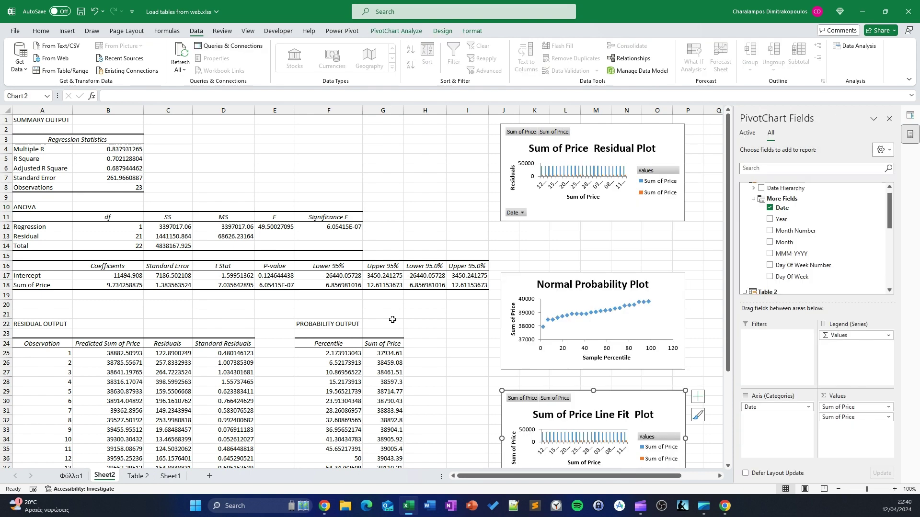
left_click(441, 344)
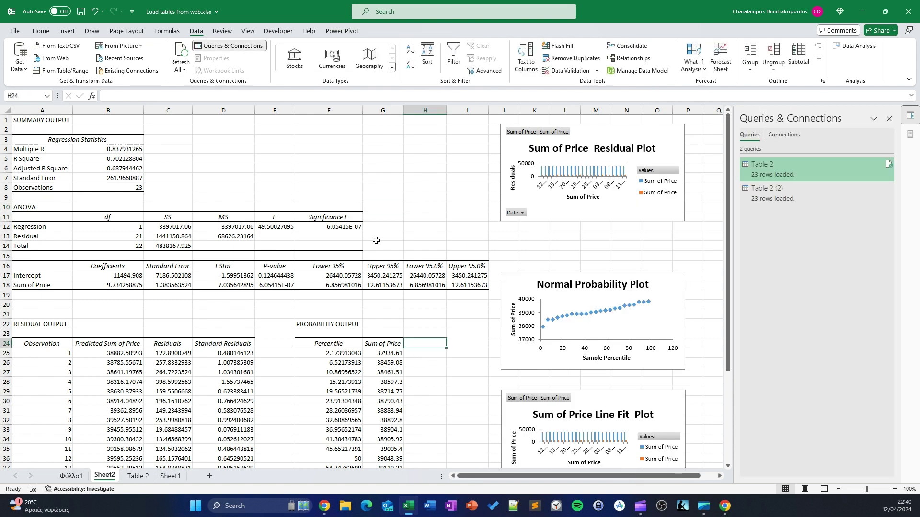
scroll(673, 261, "down", 2)
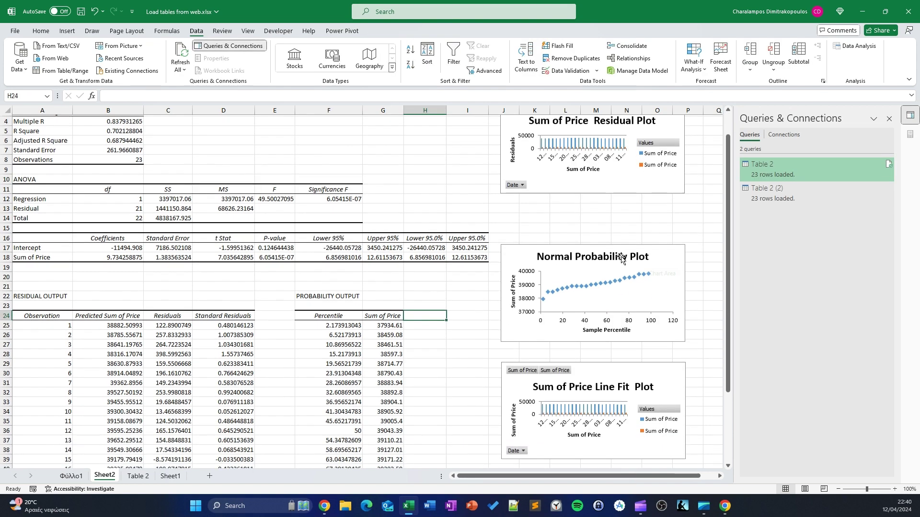
scroll(623, 258, "up", 2)
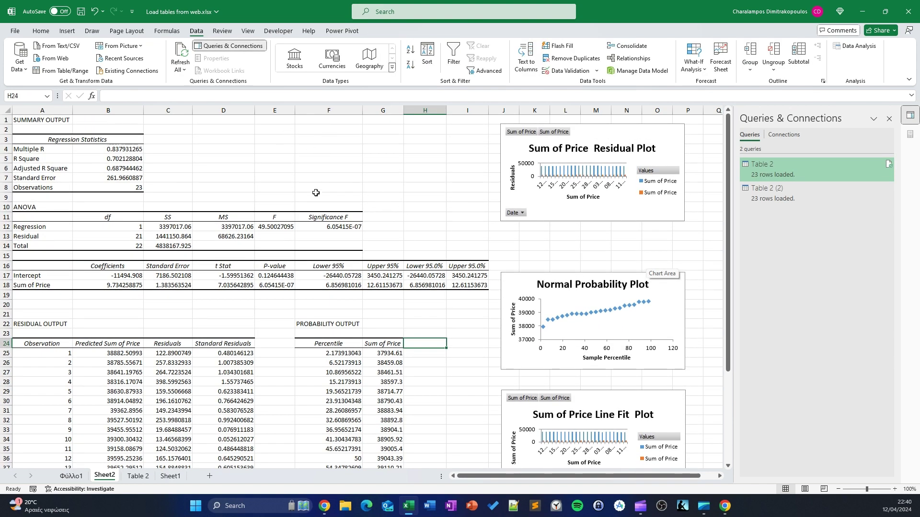